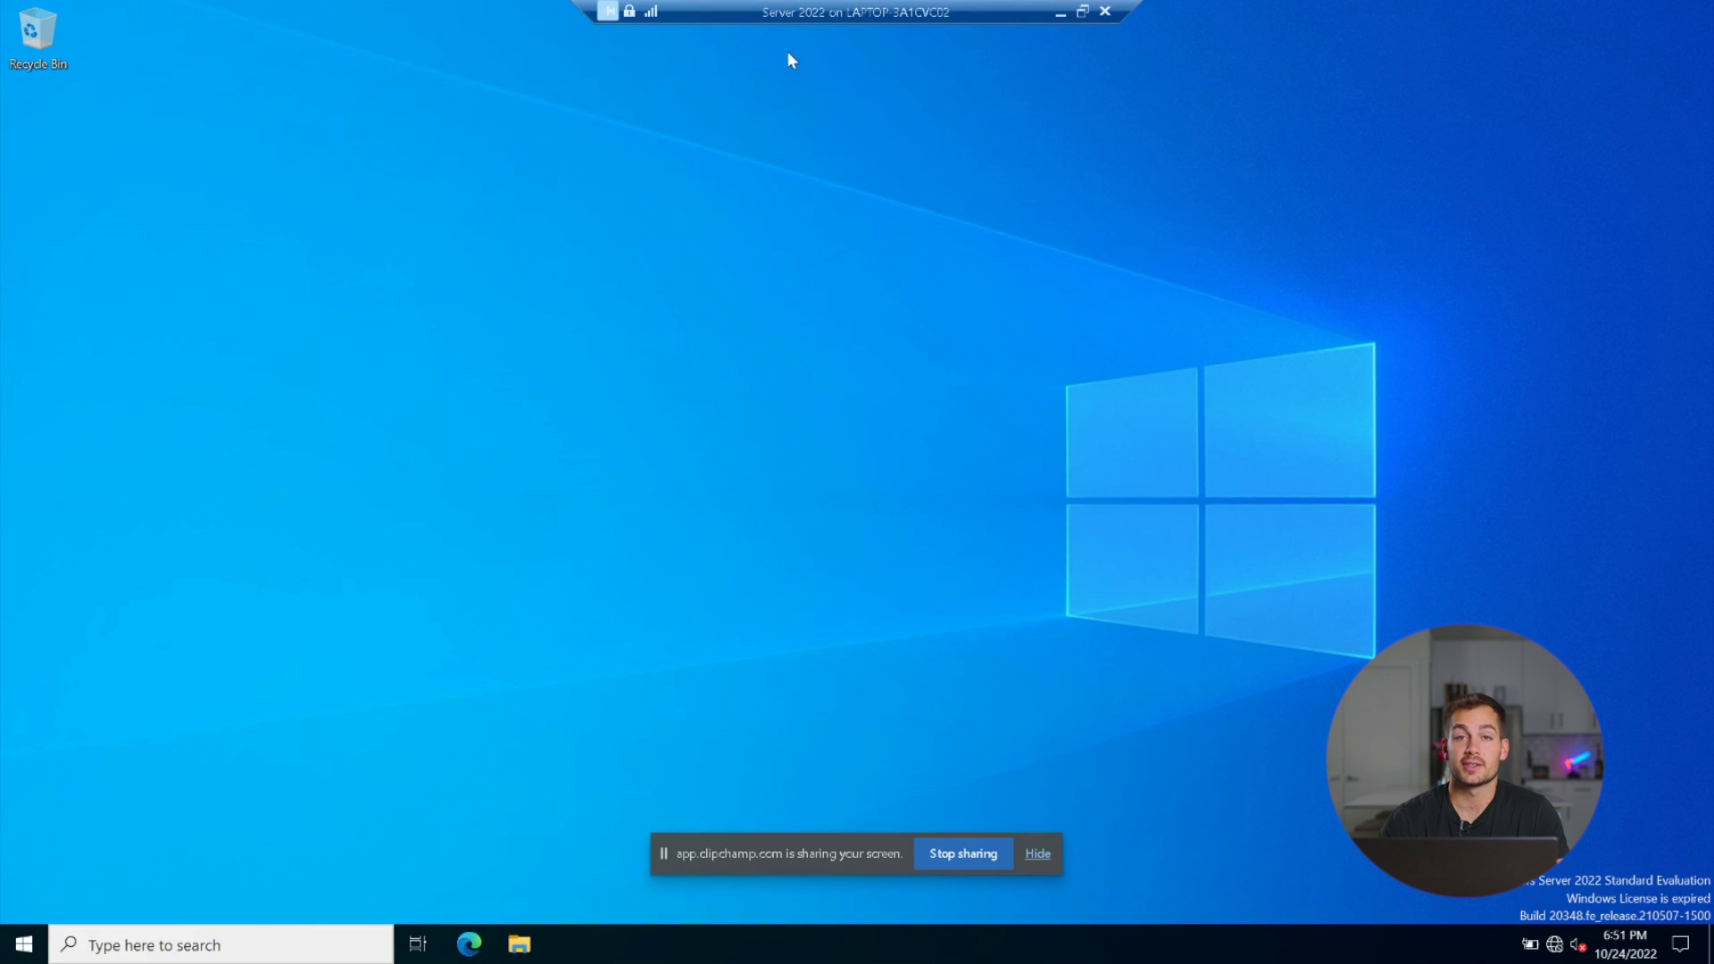
# Check for updates under Update & Security > Windows Update, find none available, and close Settings
pyautogui.click(24, 943)
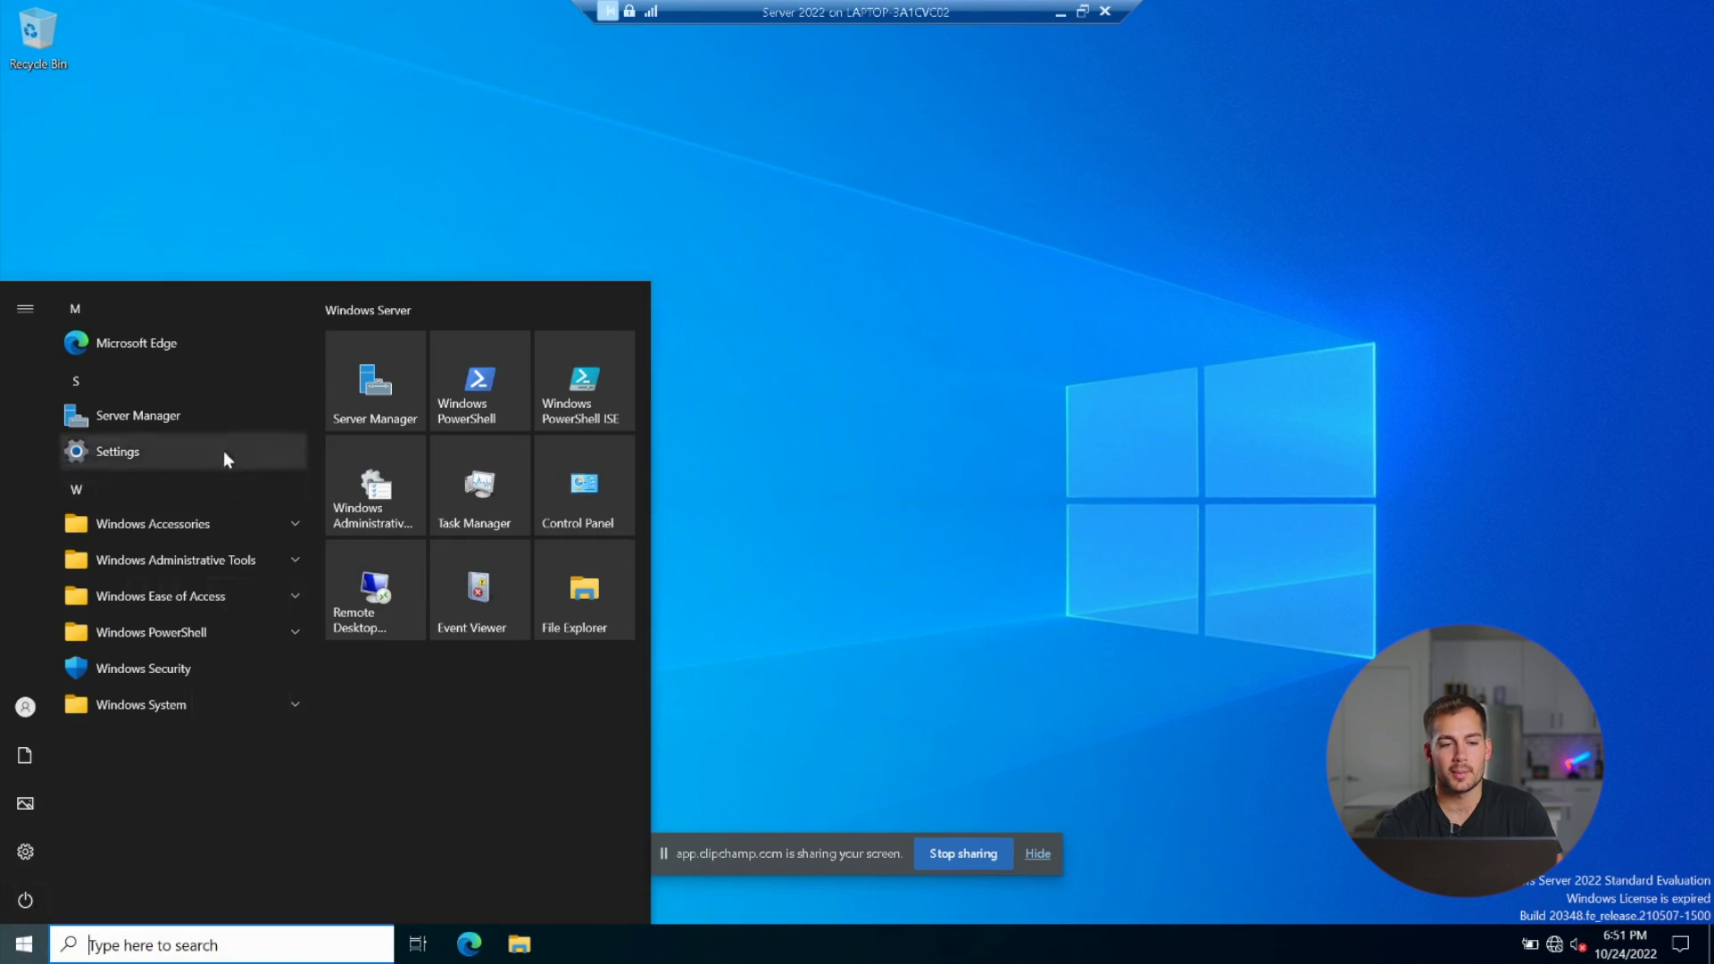
pyautogui.click(180, 468)
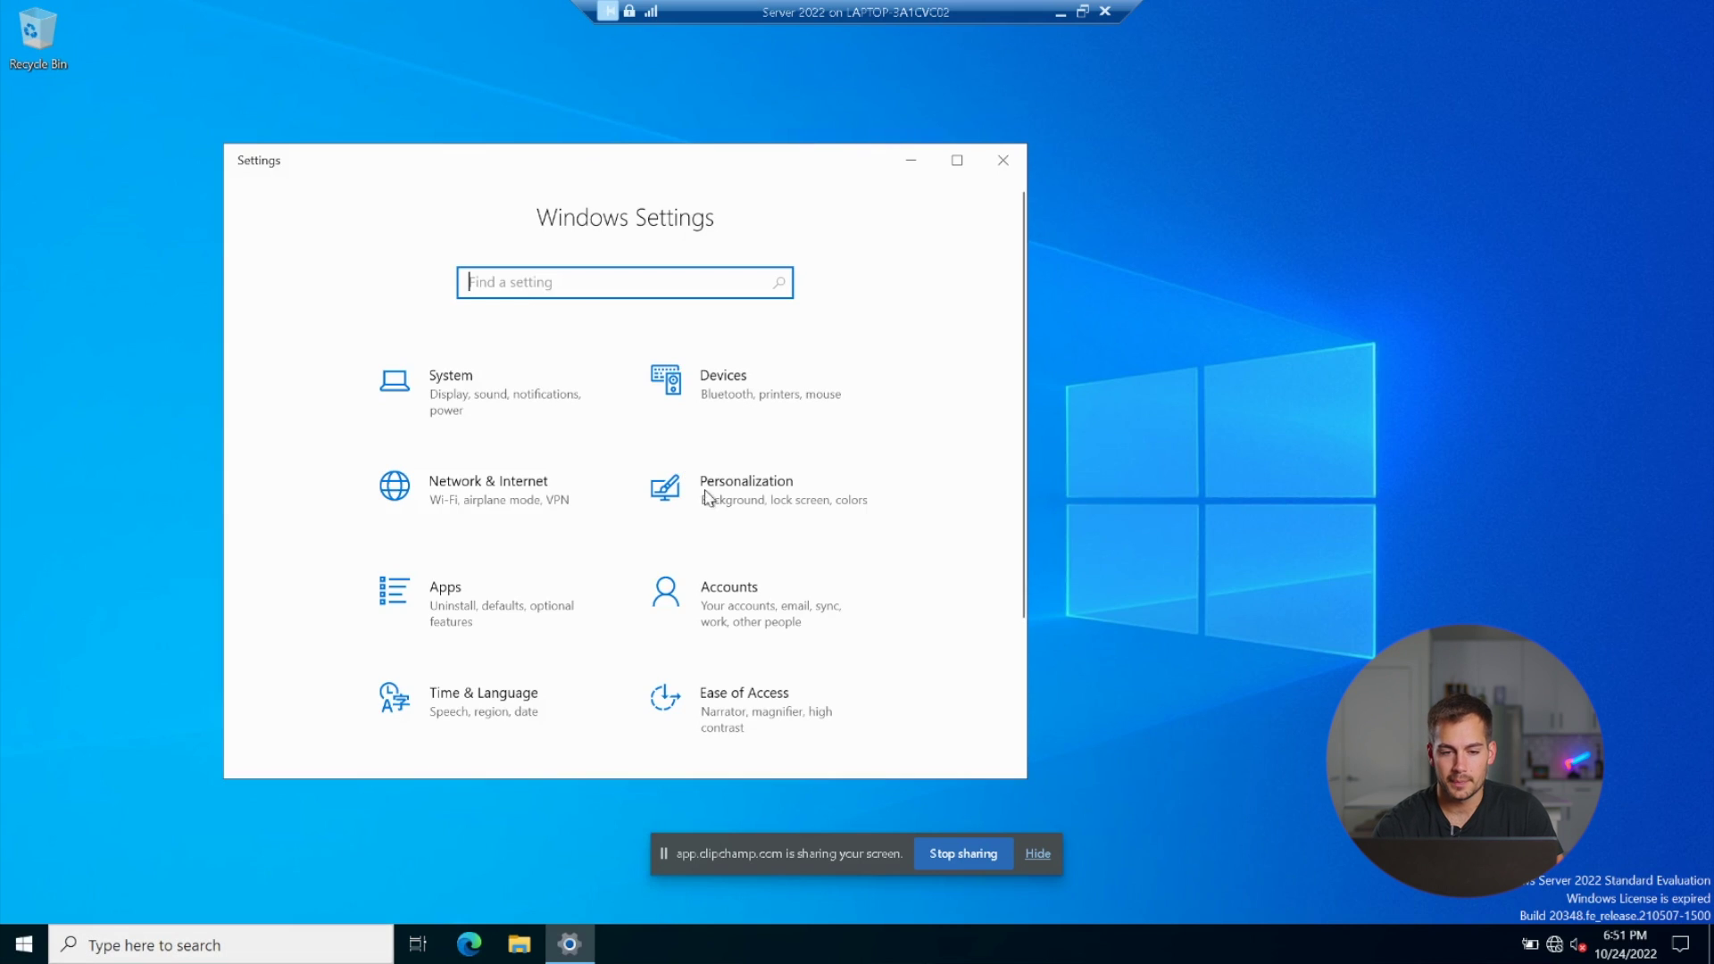
pyautogui.scroll(-2, 783, 606)
pyautogui.scroll(-1, 783, 606)
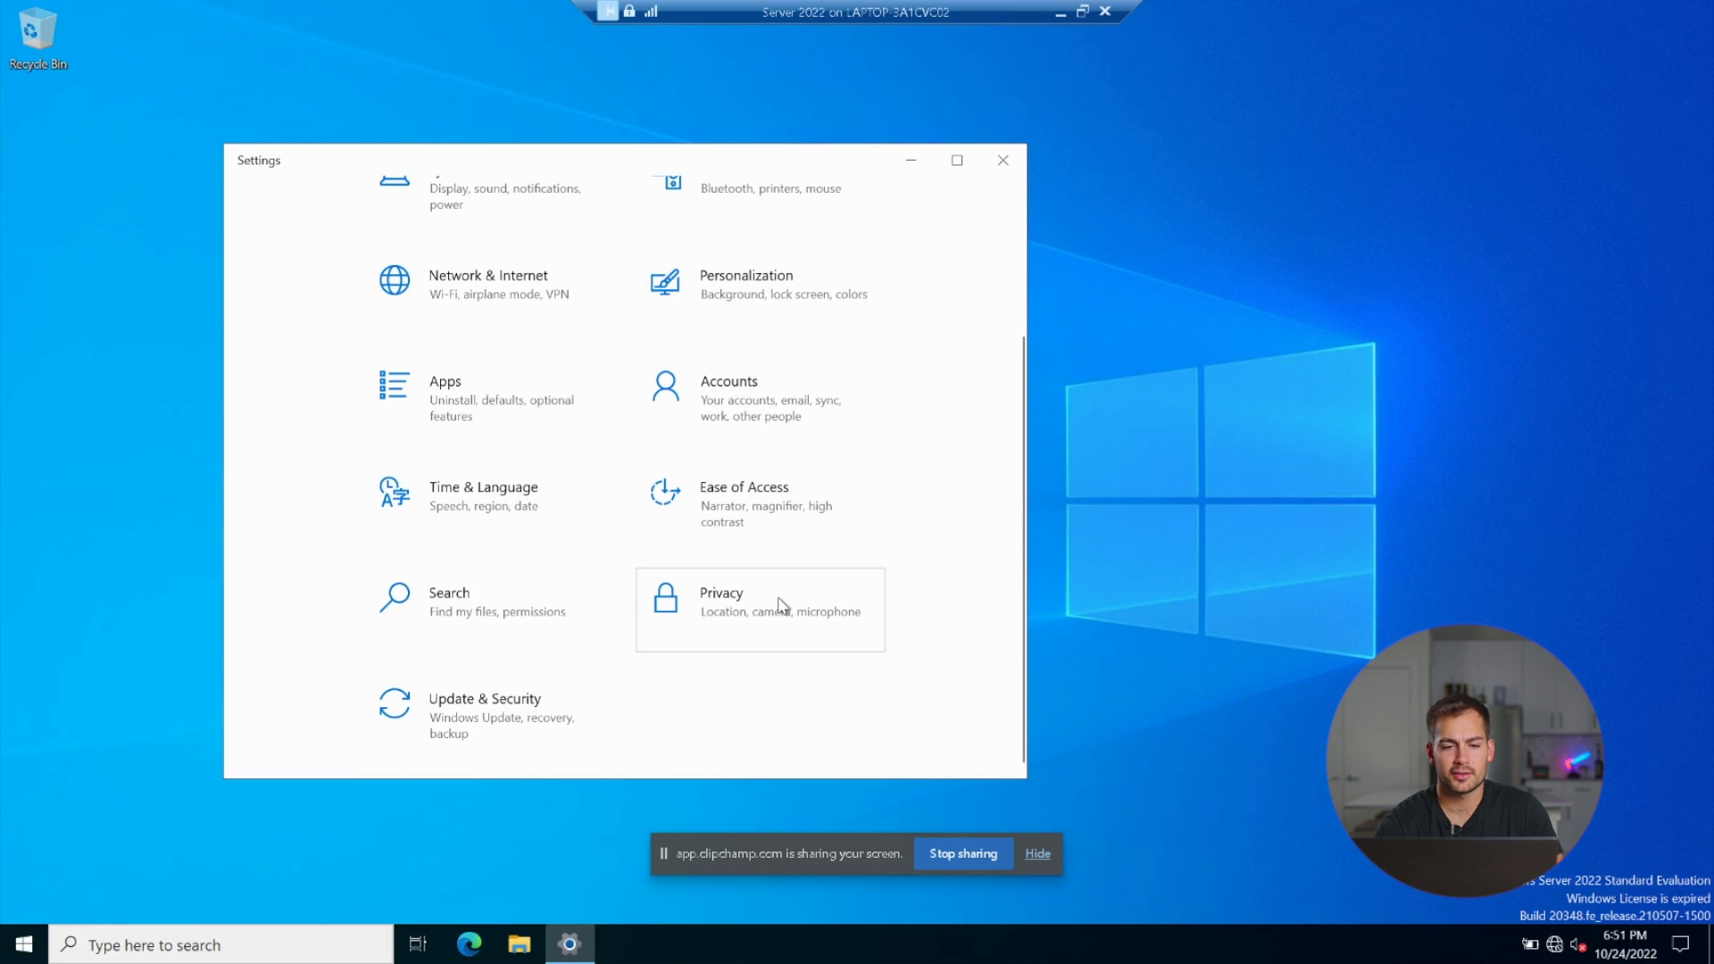
pyautogui.click(465, 728)
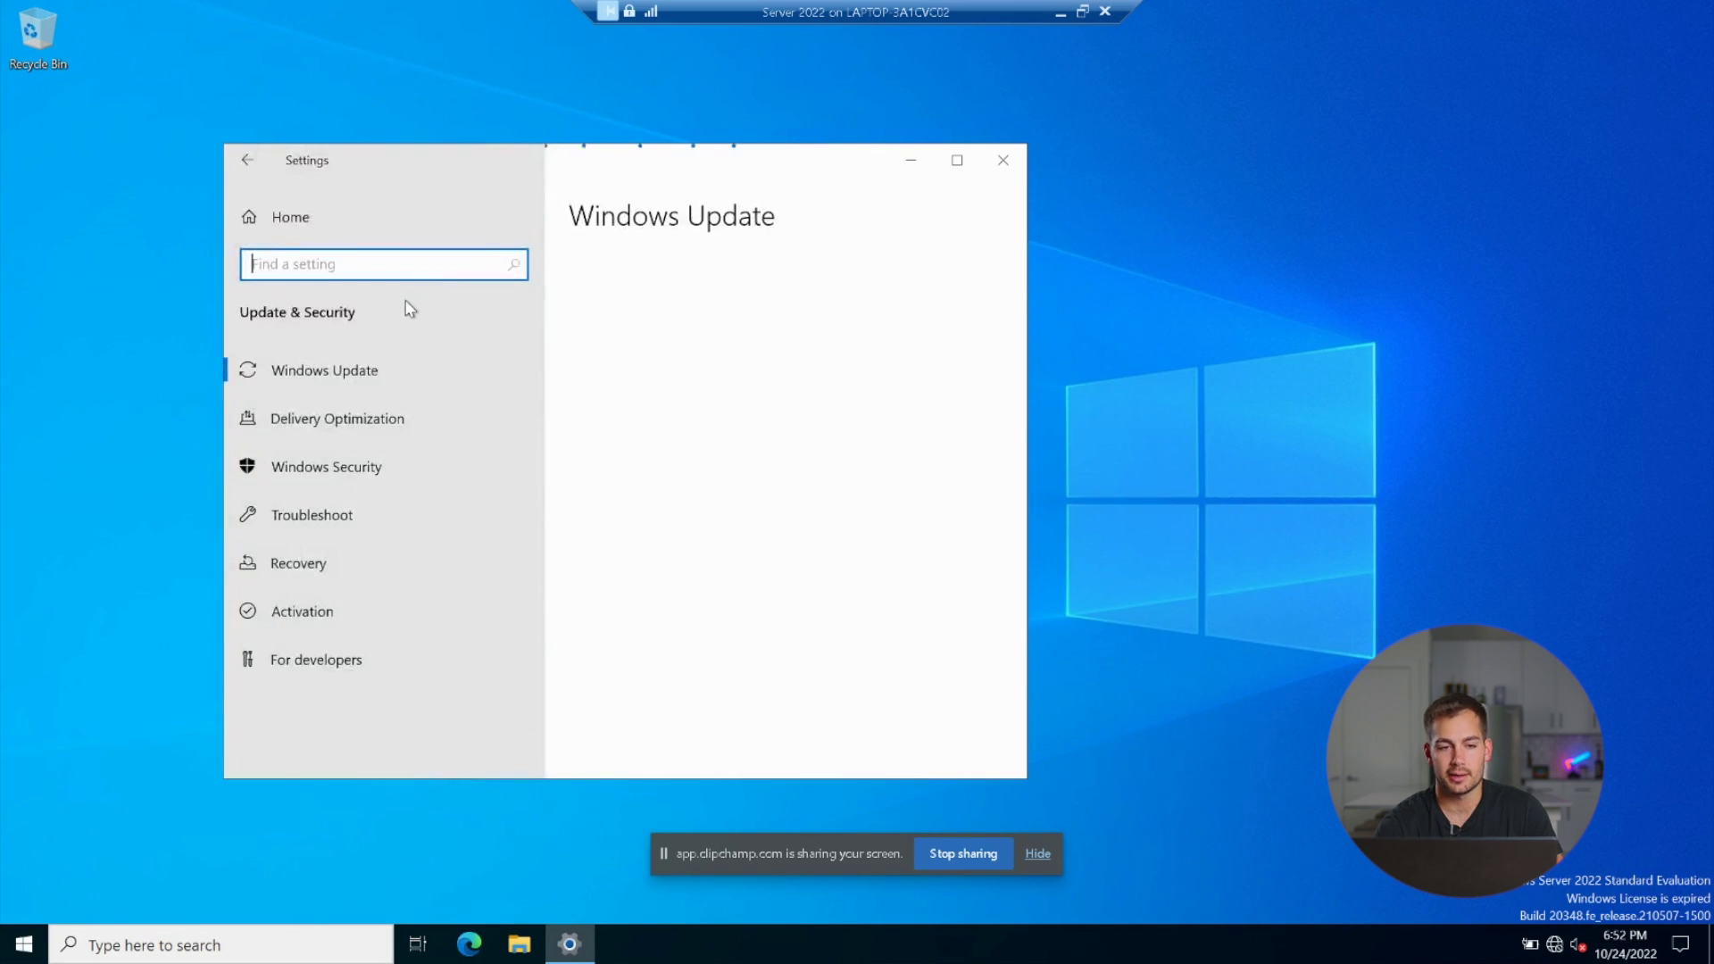
pyautogui.click(336, 375)
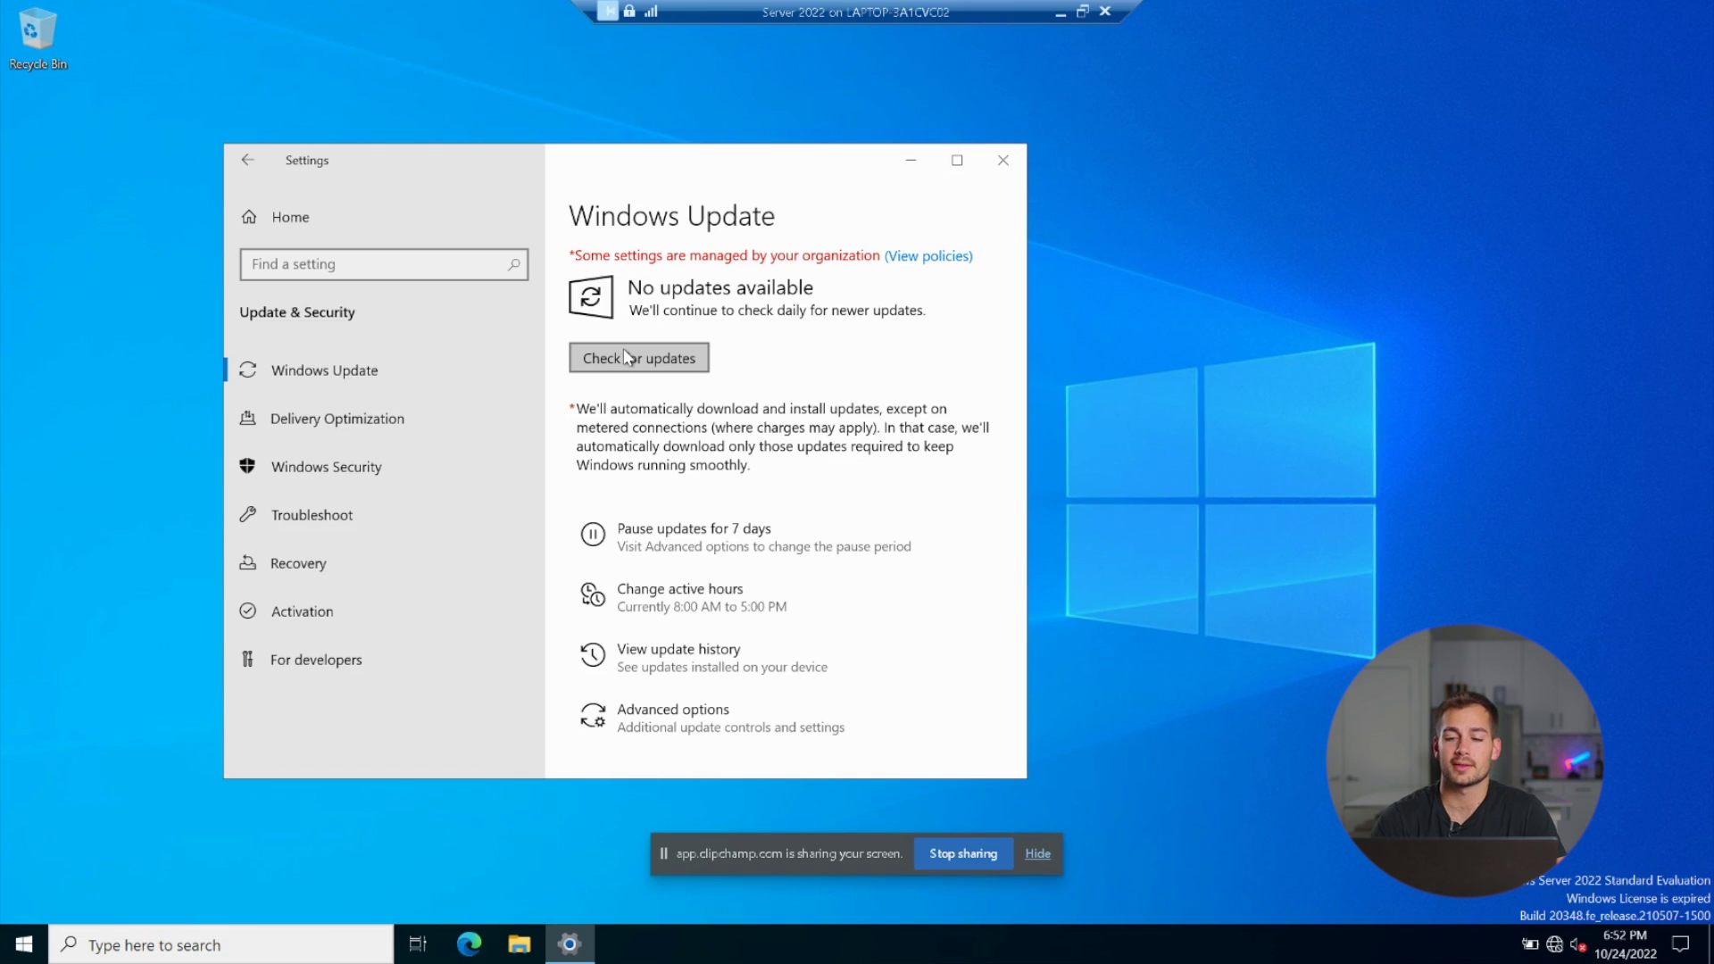
pyautogui.click(1002, 166)
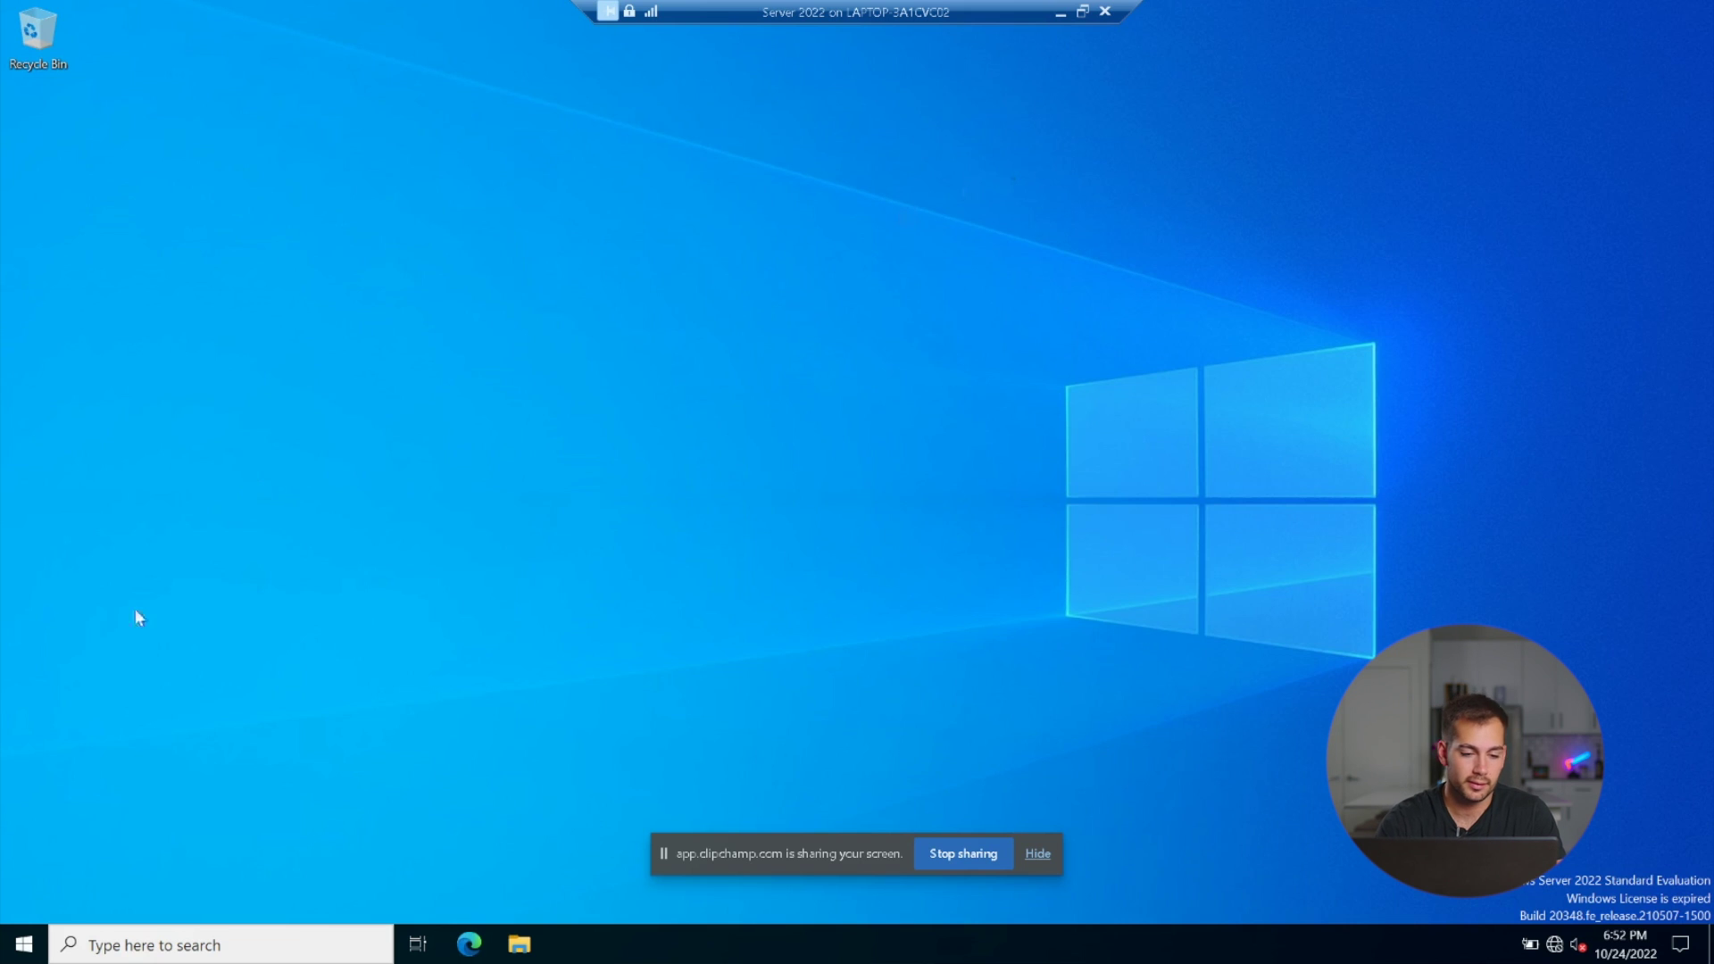
# Show CPU and memory graphs on Task Manager's Performance page, then search Windows for cmd
pyautogui.hotkey('ctrl', 'shift', 'Escape')
pyautogui.click(838, 223)
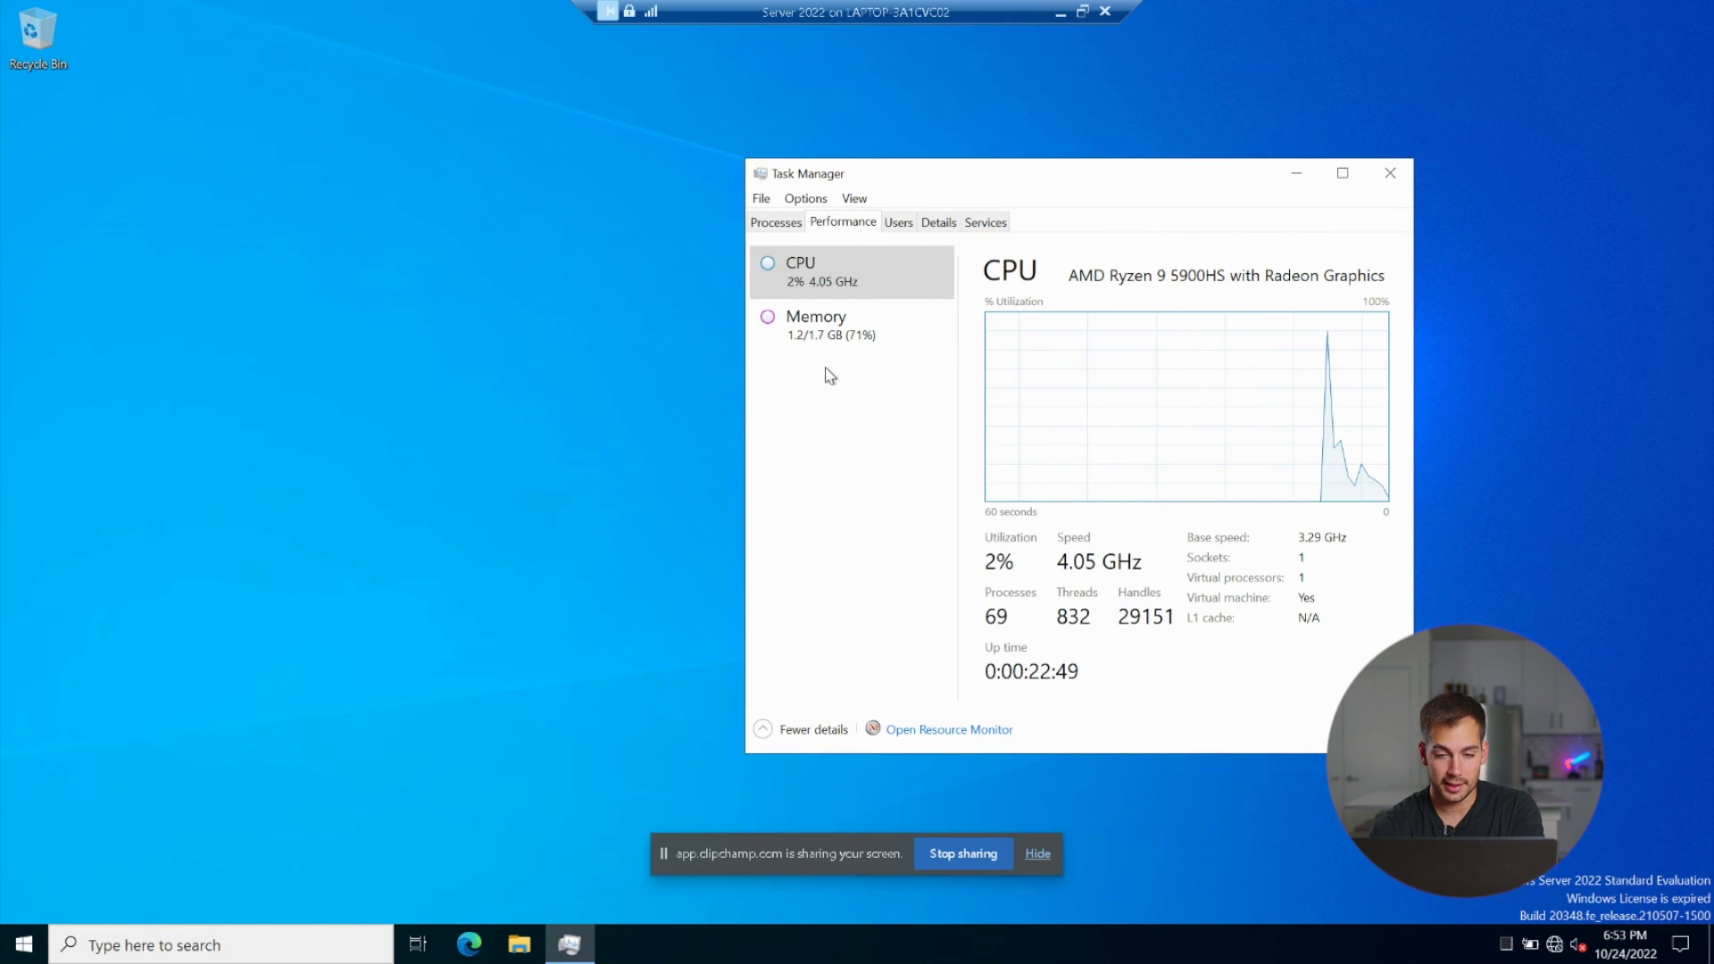
pyautogui.press('super')
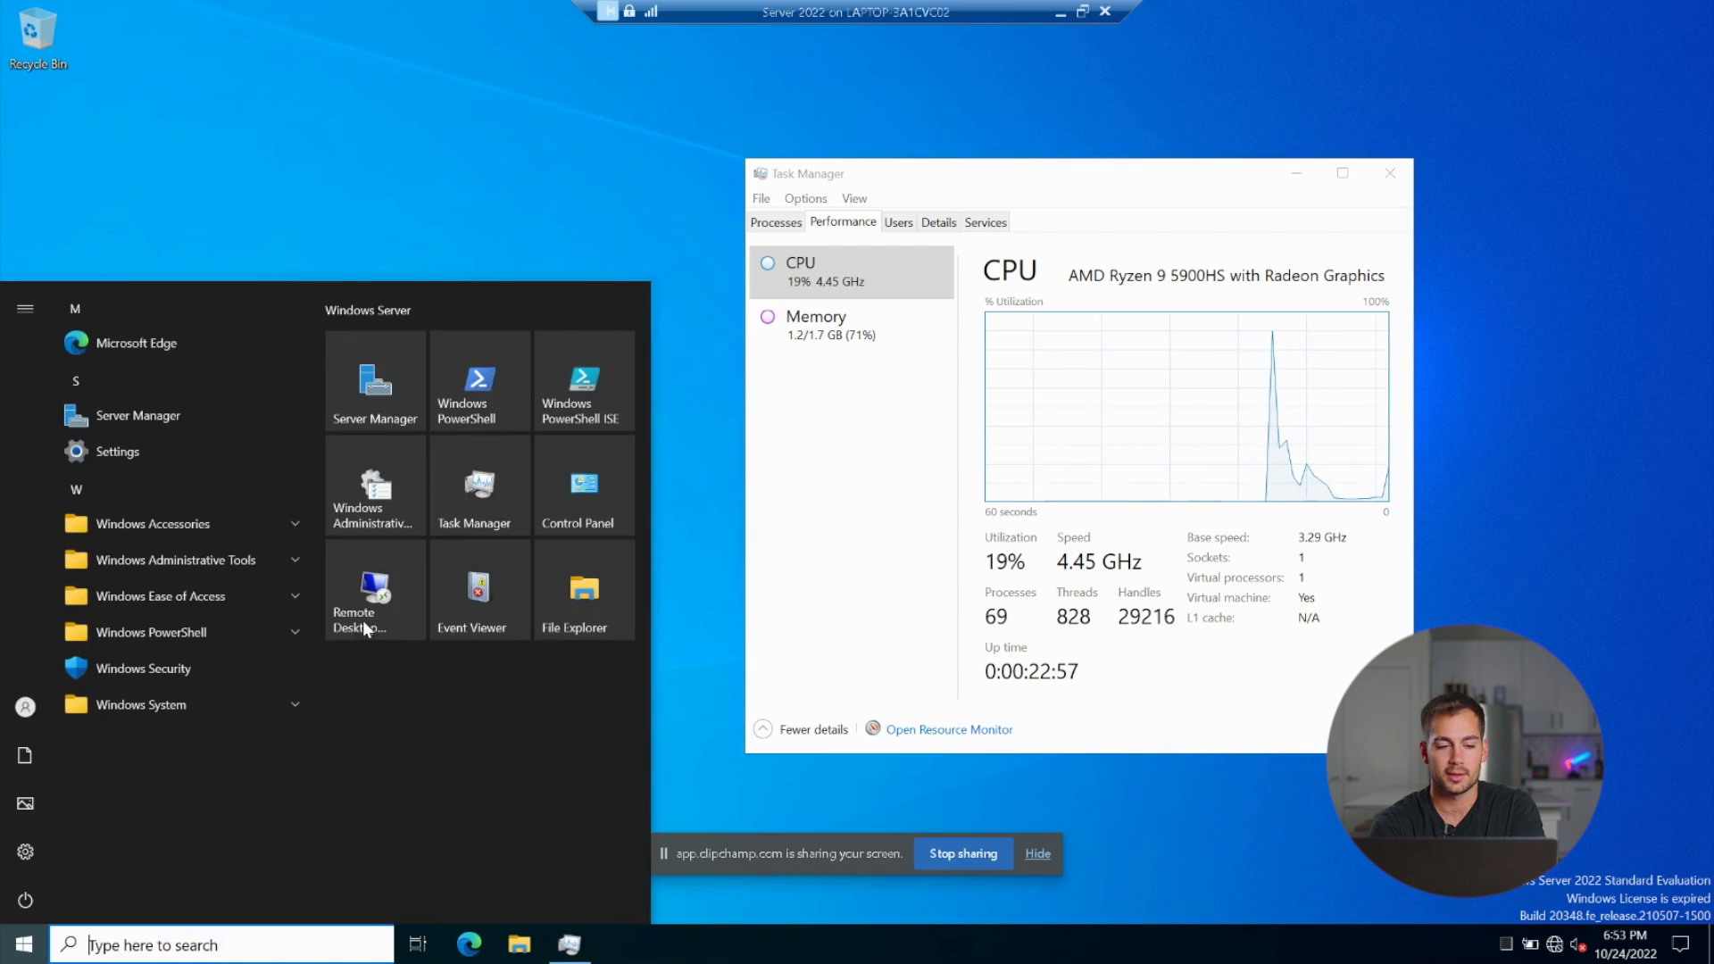
pyautogui.write('cmd')
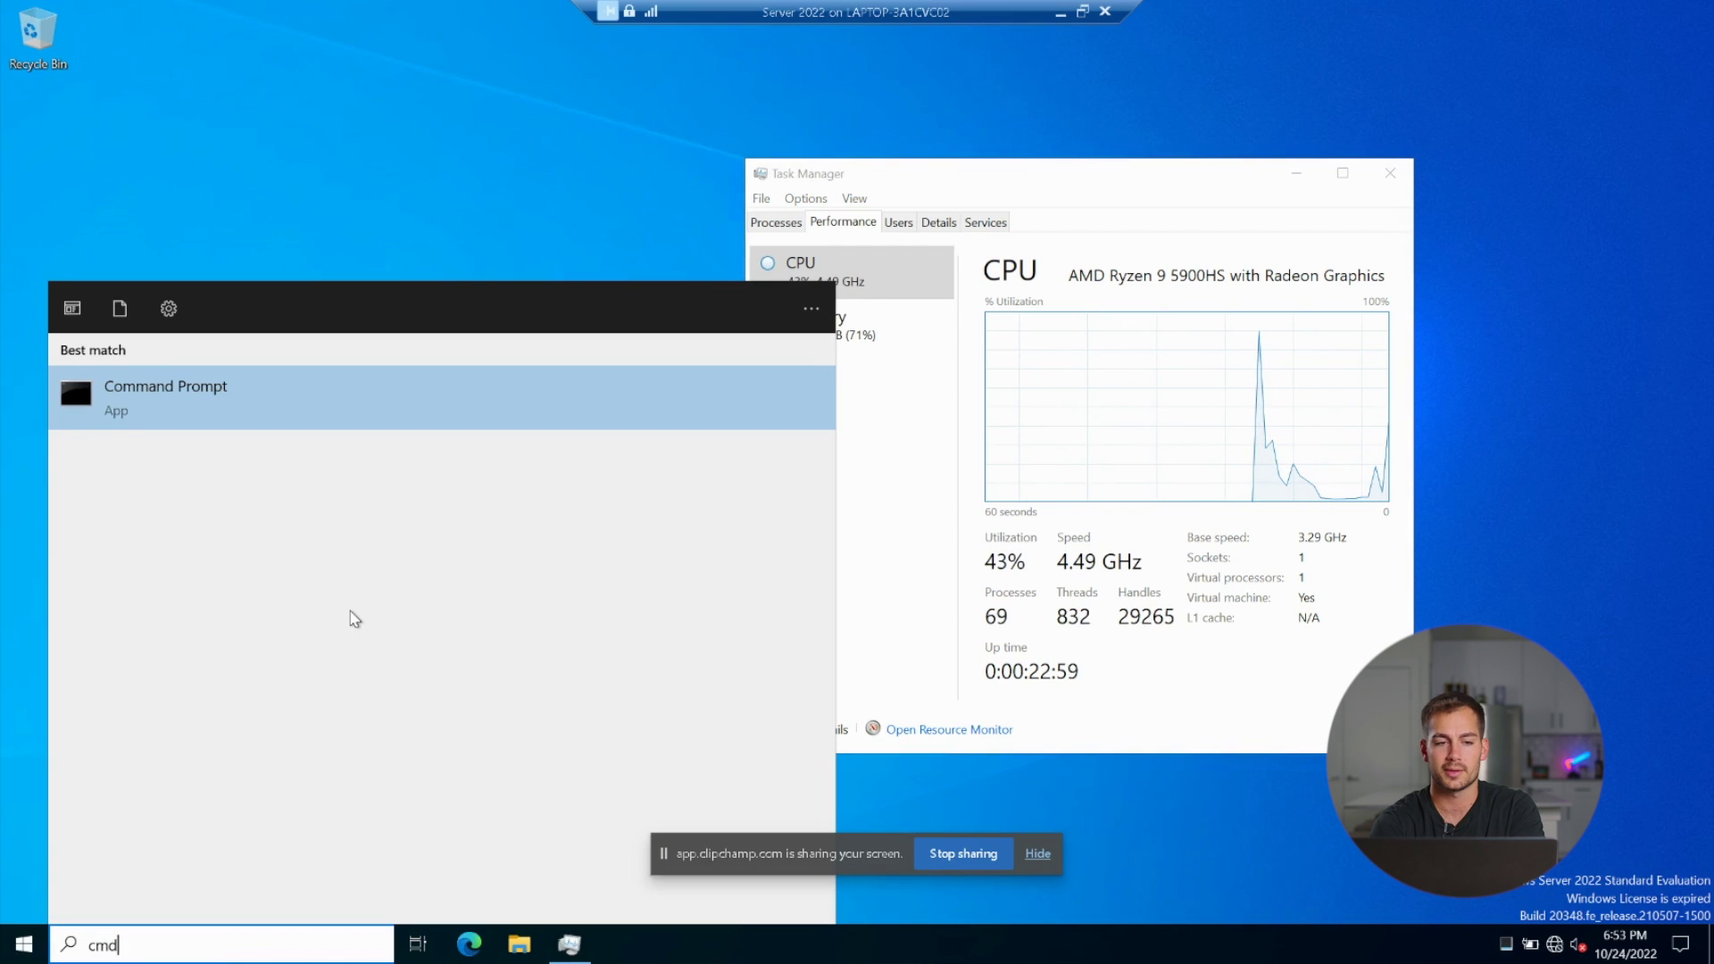
# Run diskperf -y in Command Prompt to enable disk performance counters, then close Task Manager
pyautogui.click(172, 414)
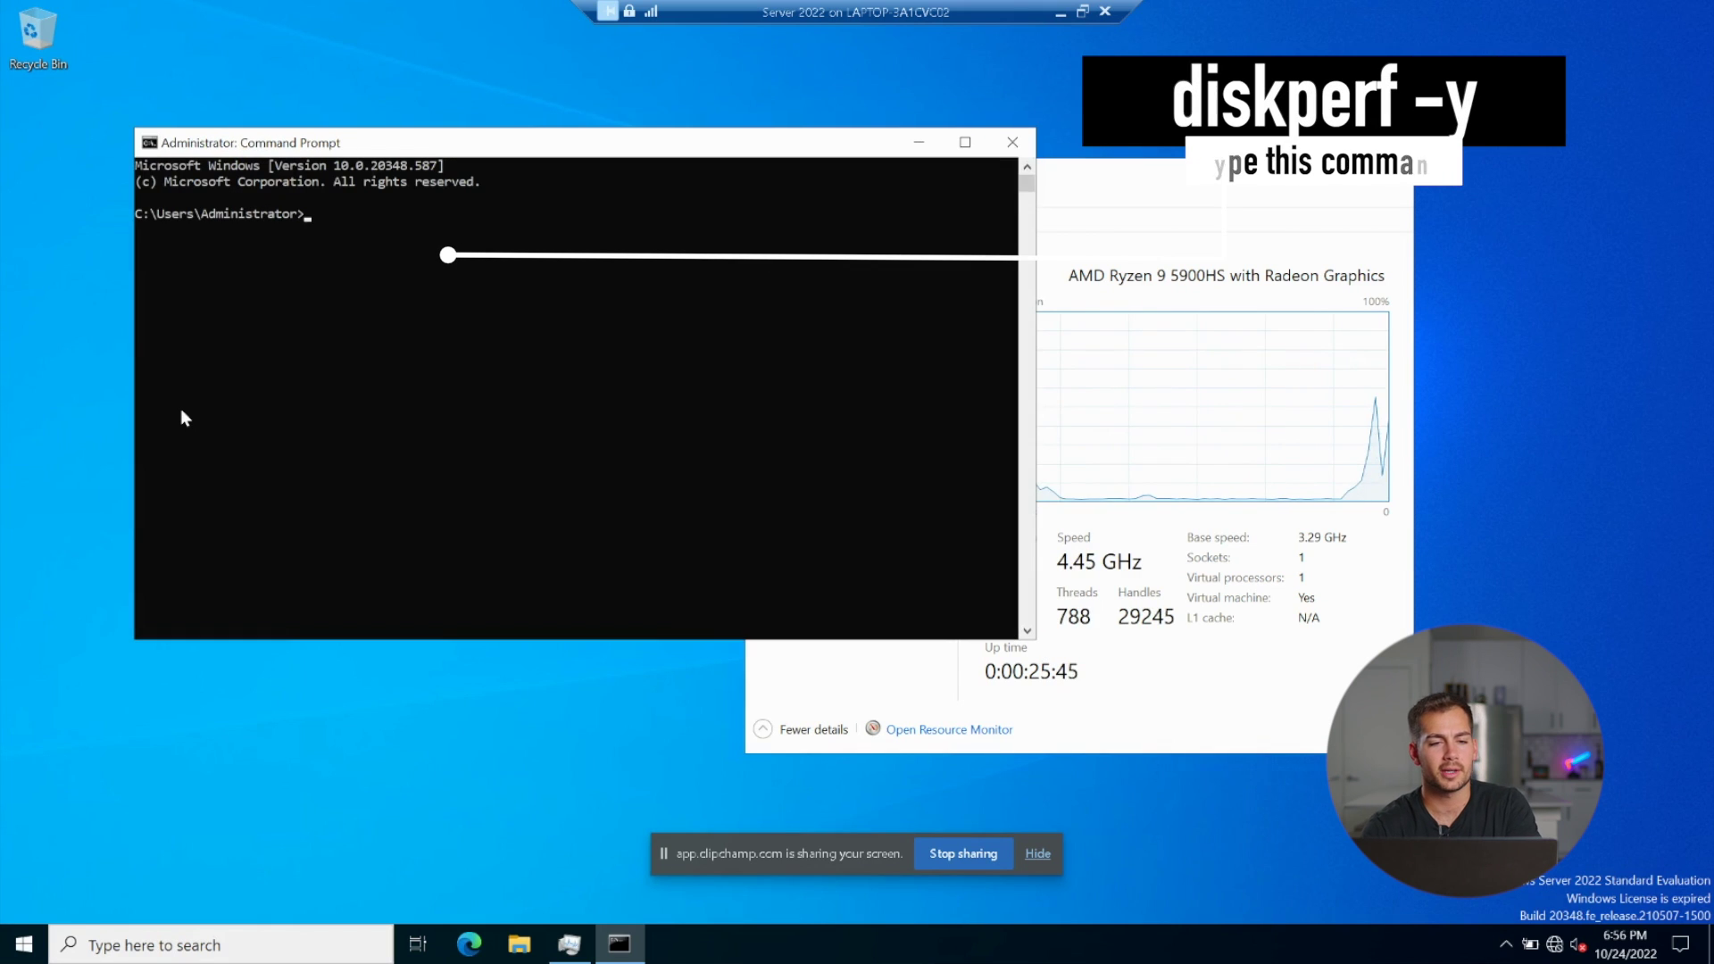
pyautogui.moveTo(313, 141); pyautogui.dragTo(473, 257)
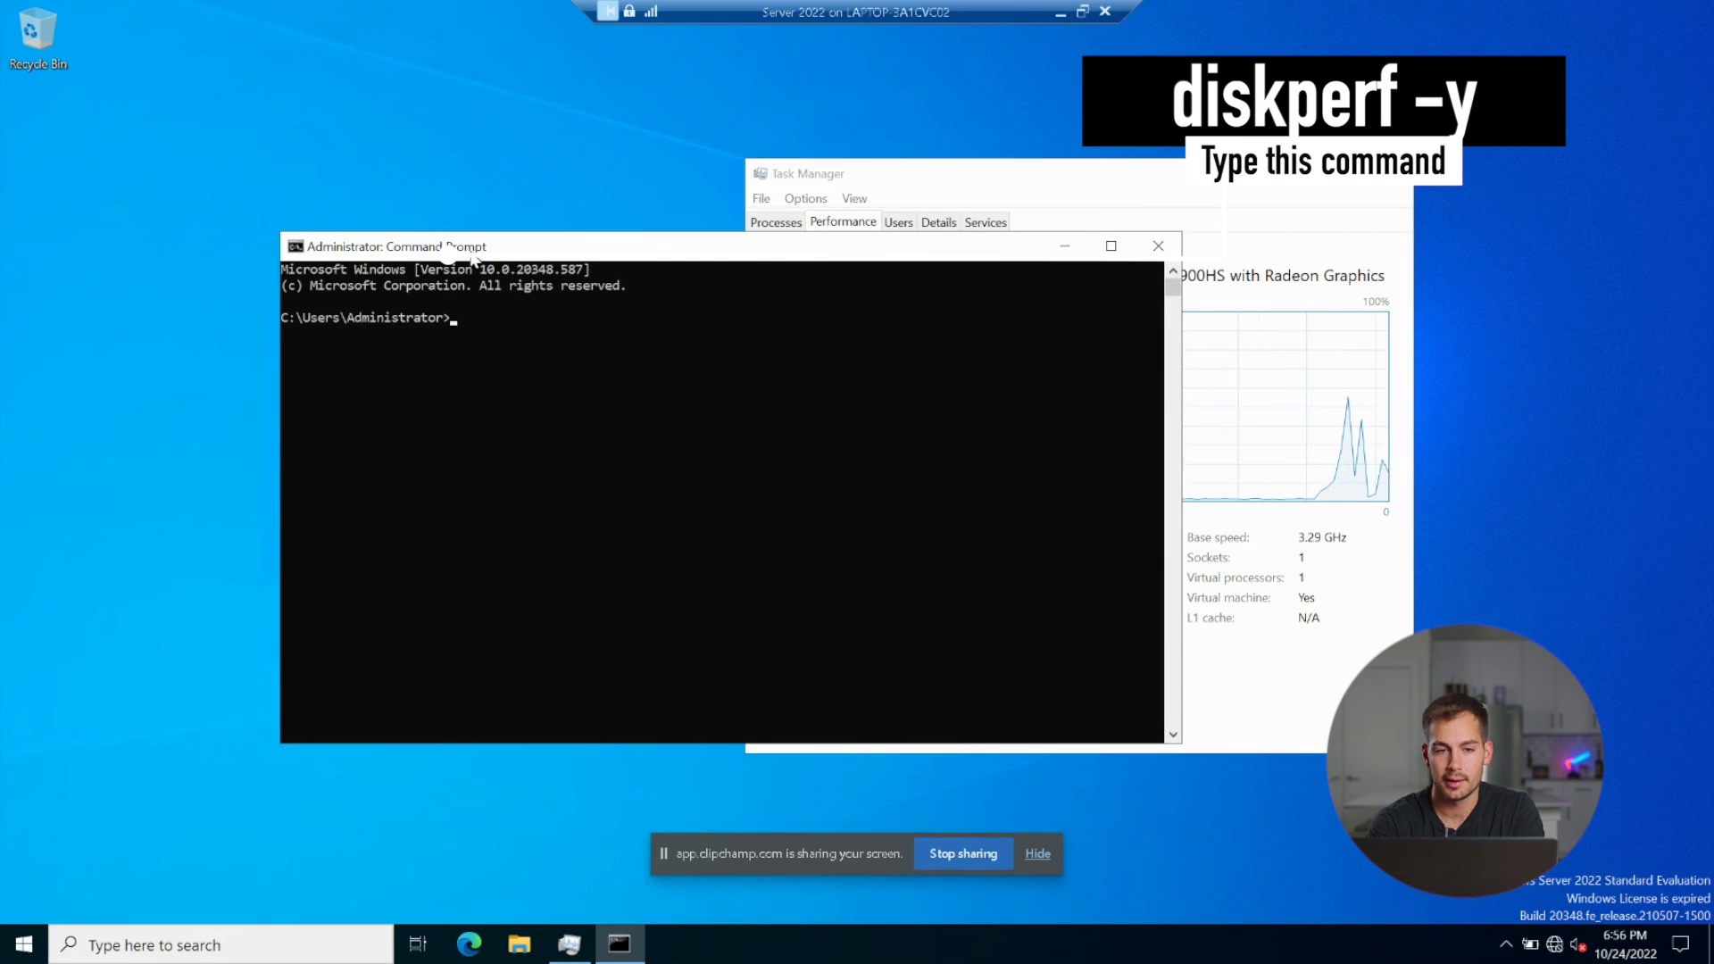
pyautogui.write('diskperf')
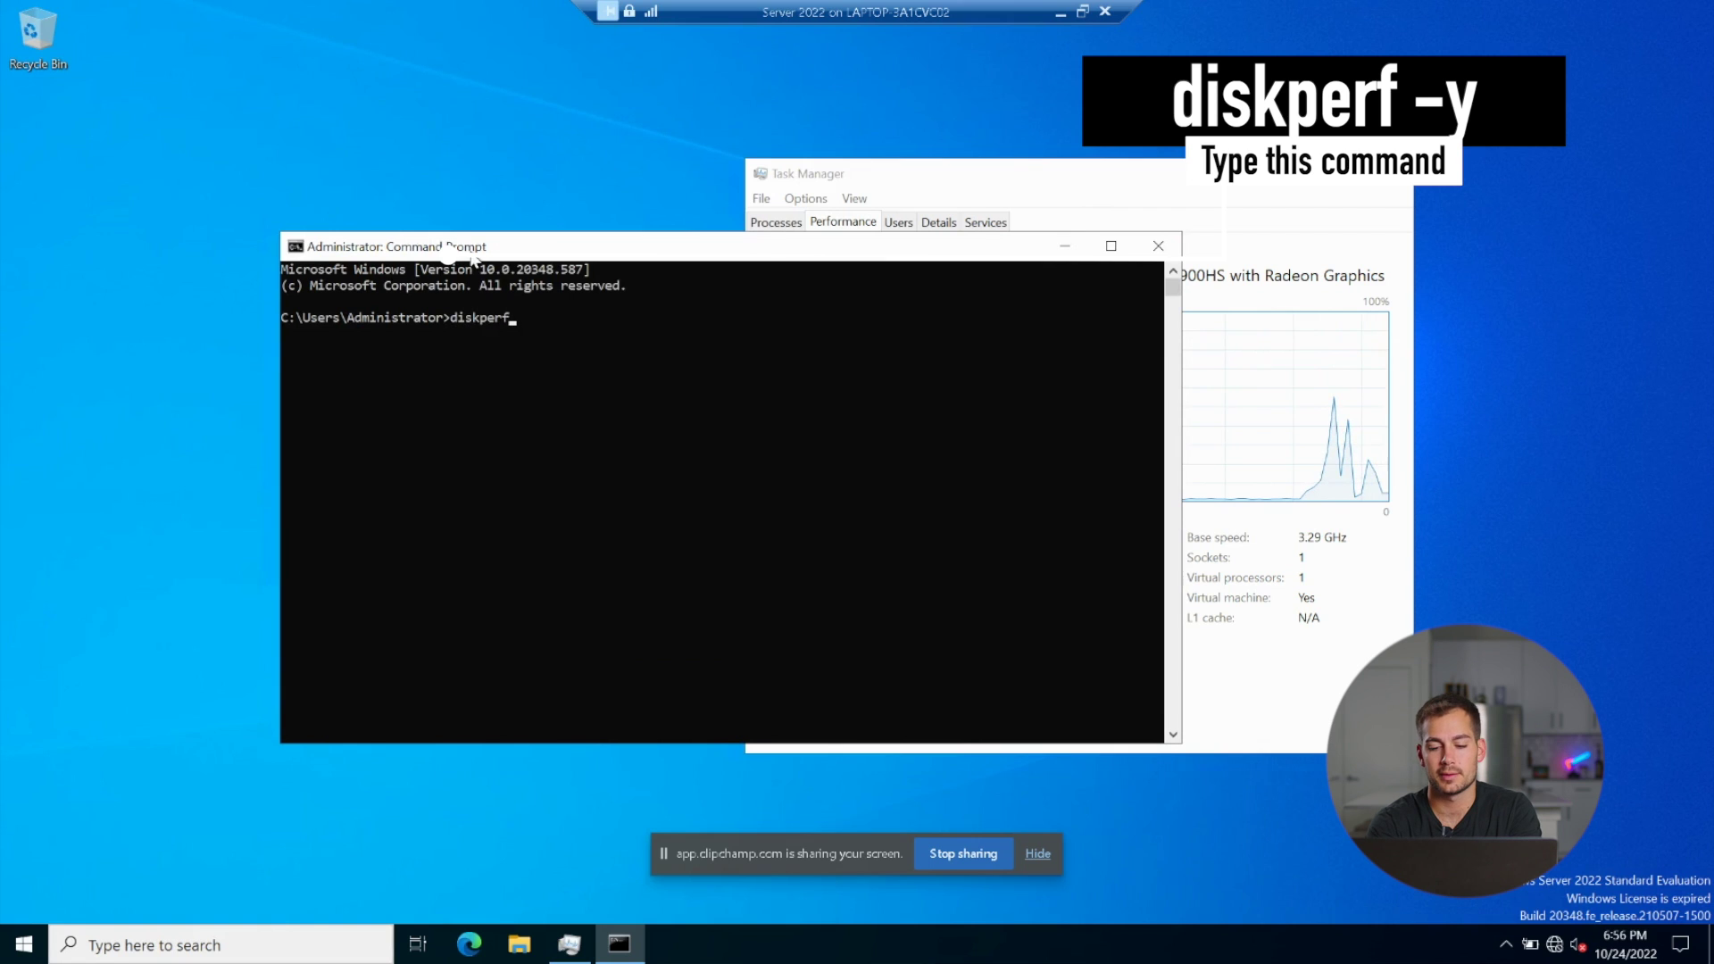
pyautogui.write(' -y')
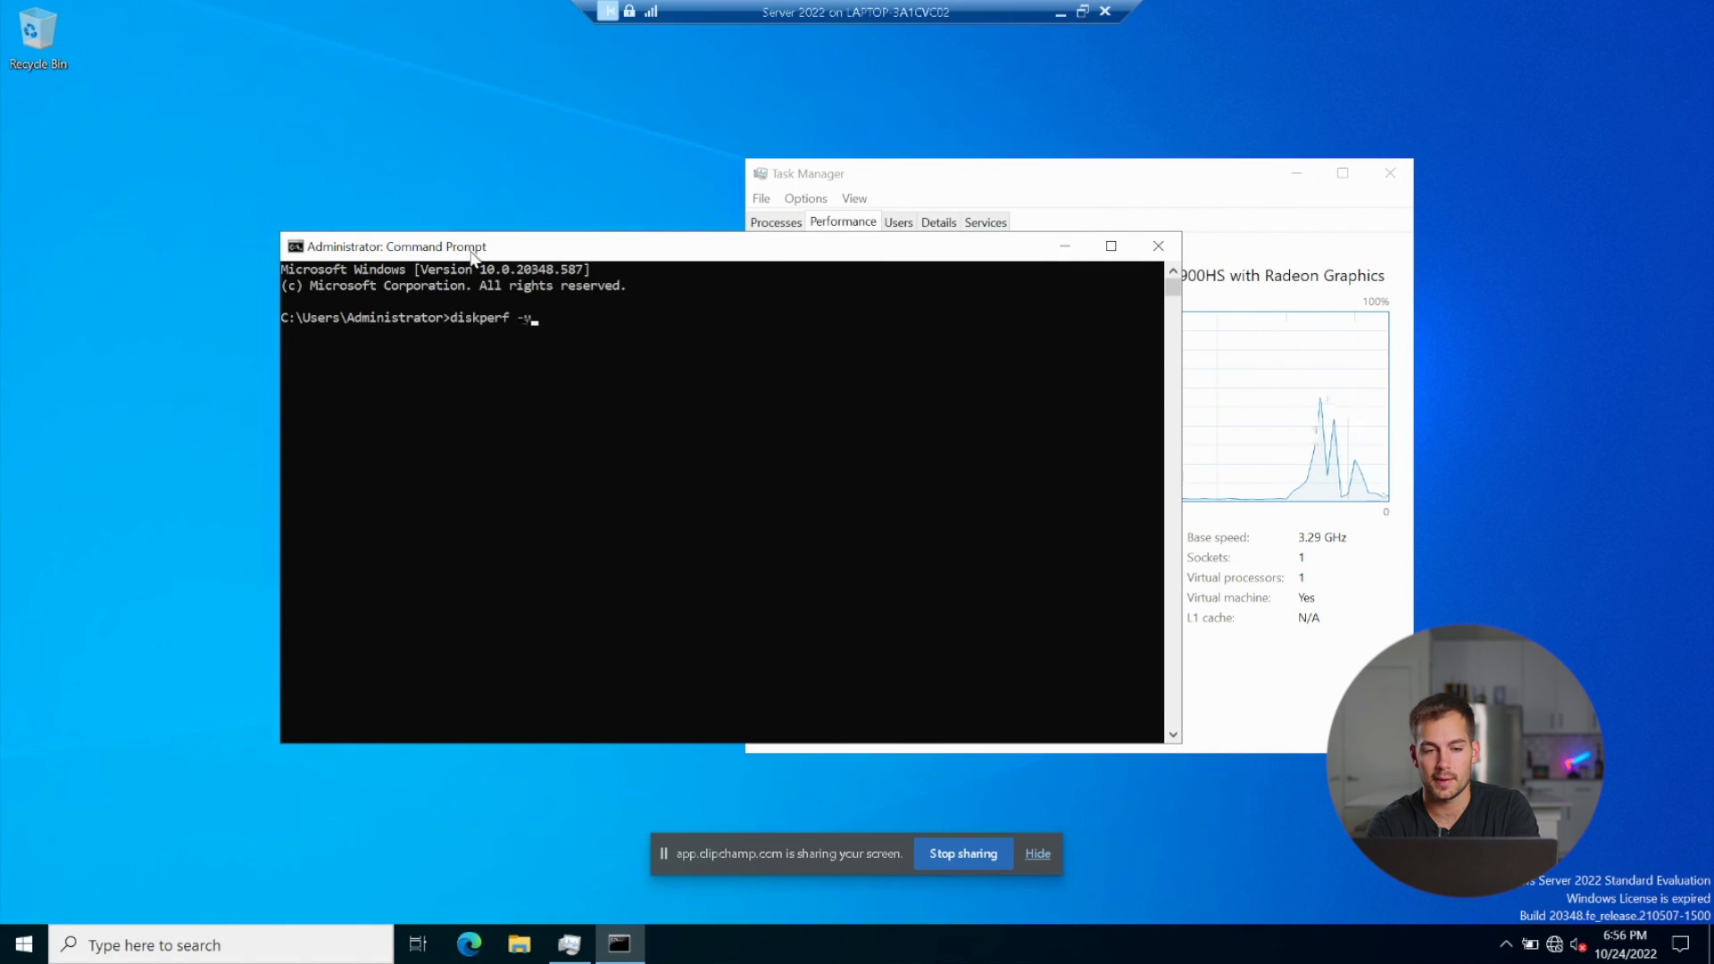
pyautogui.press('Return')
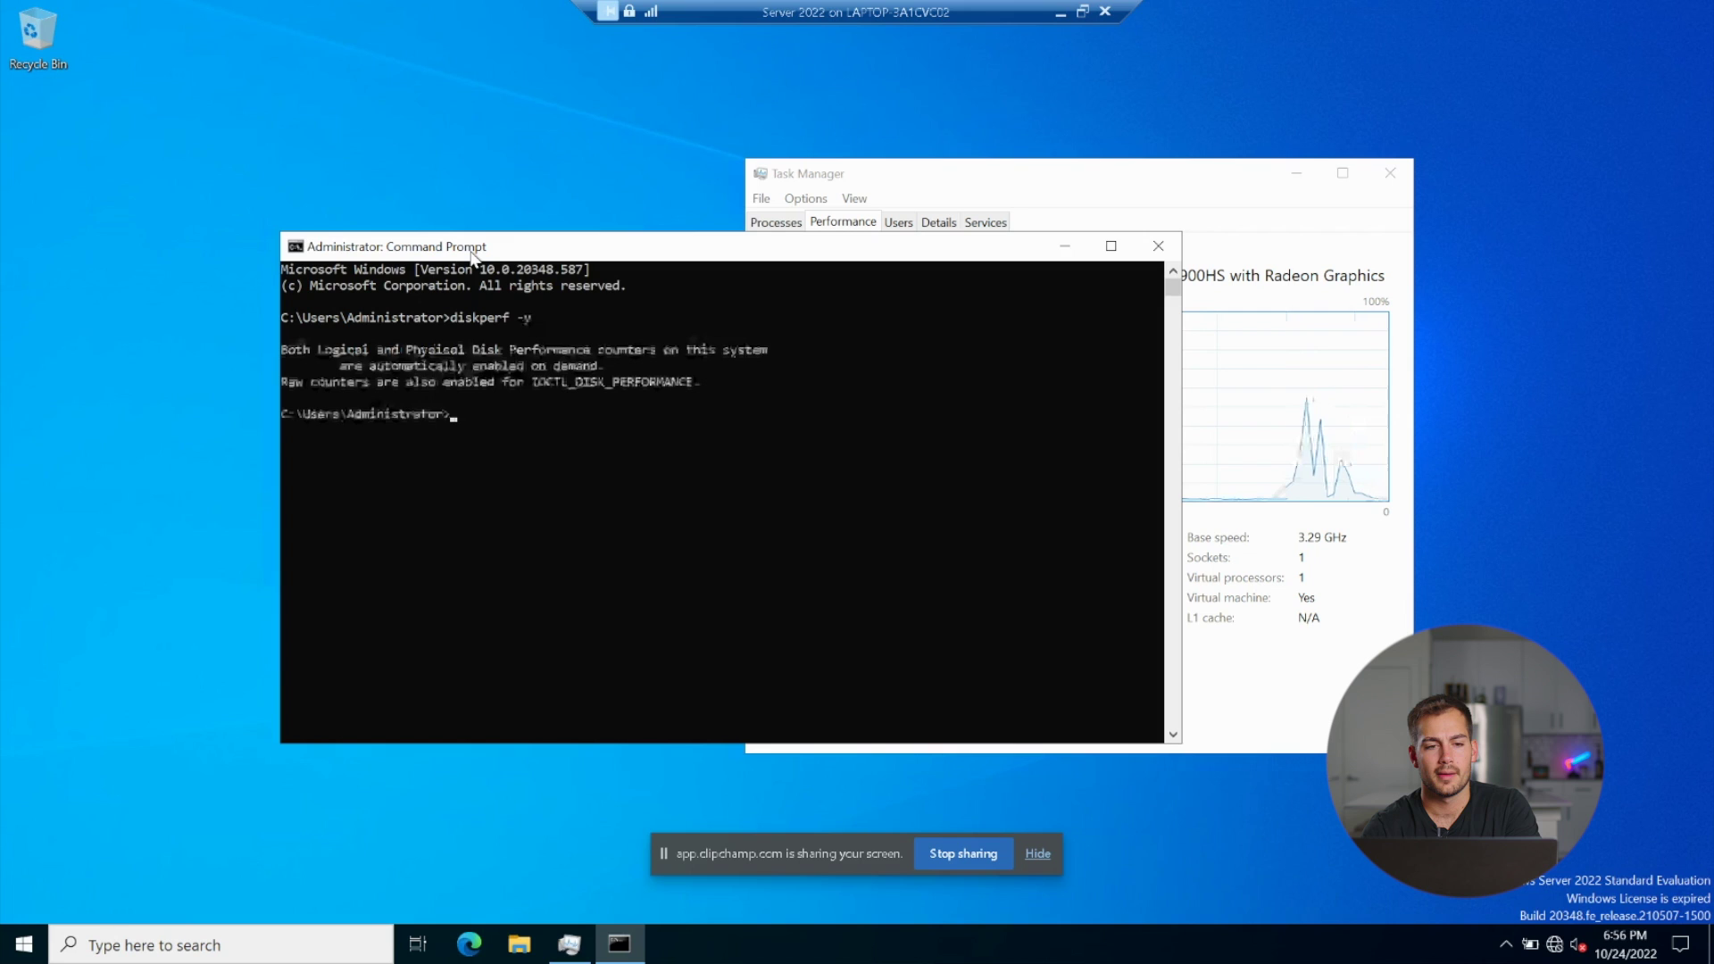
pyautogui.moveTo(472, 257); pyautogui.dragTo(305, 271)
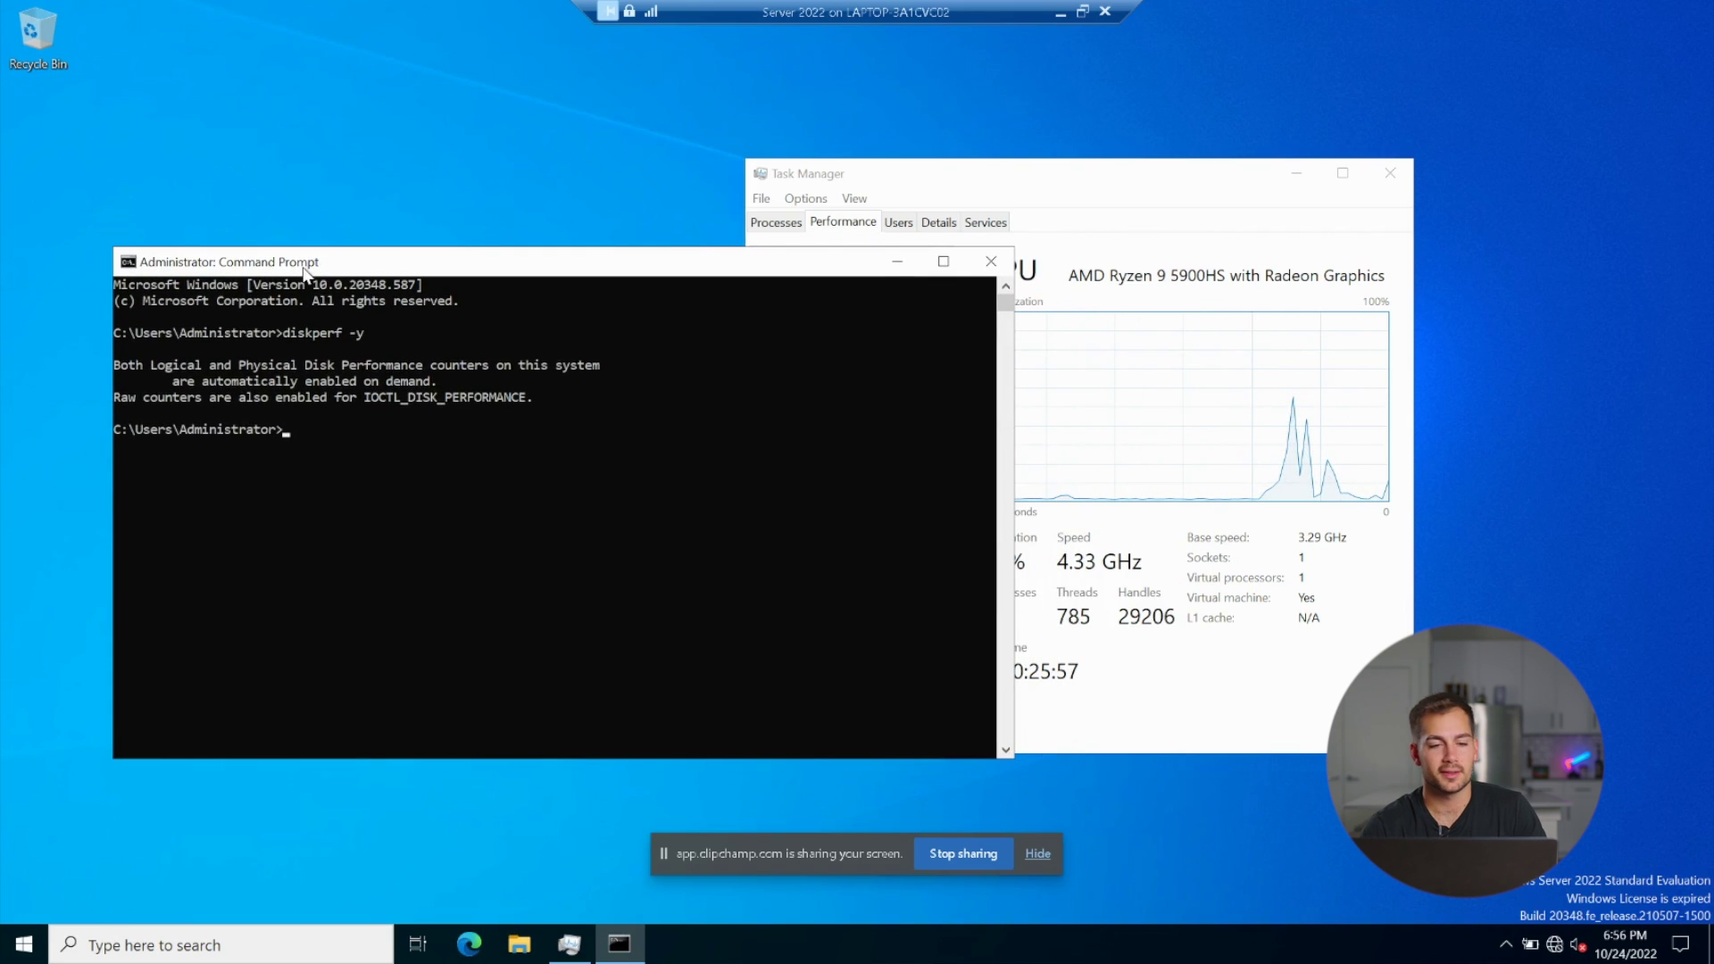
pyautogui.click(1390, 173)
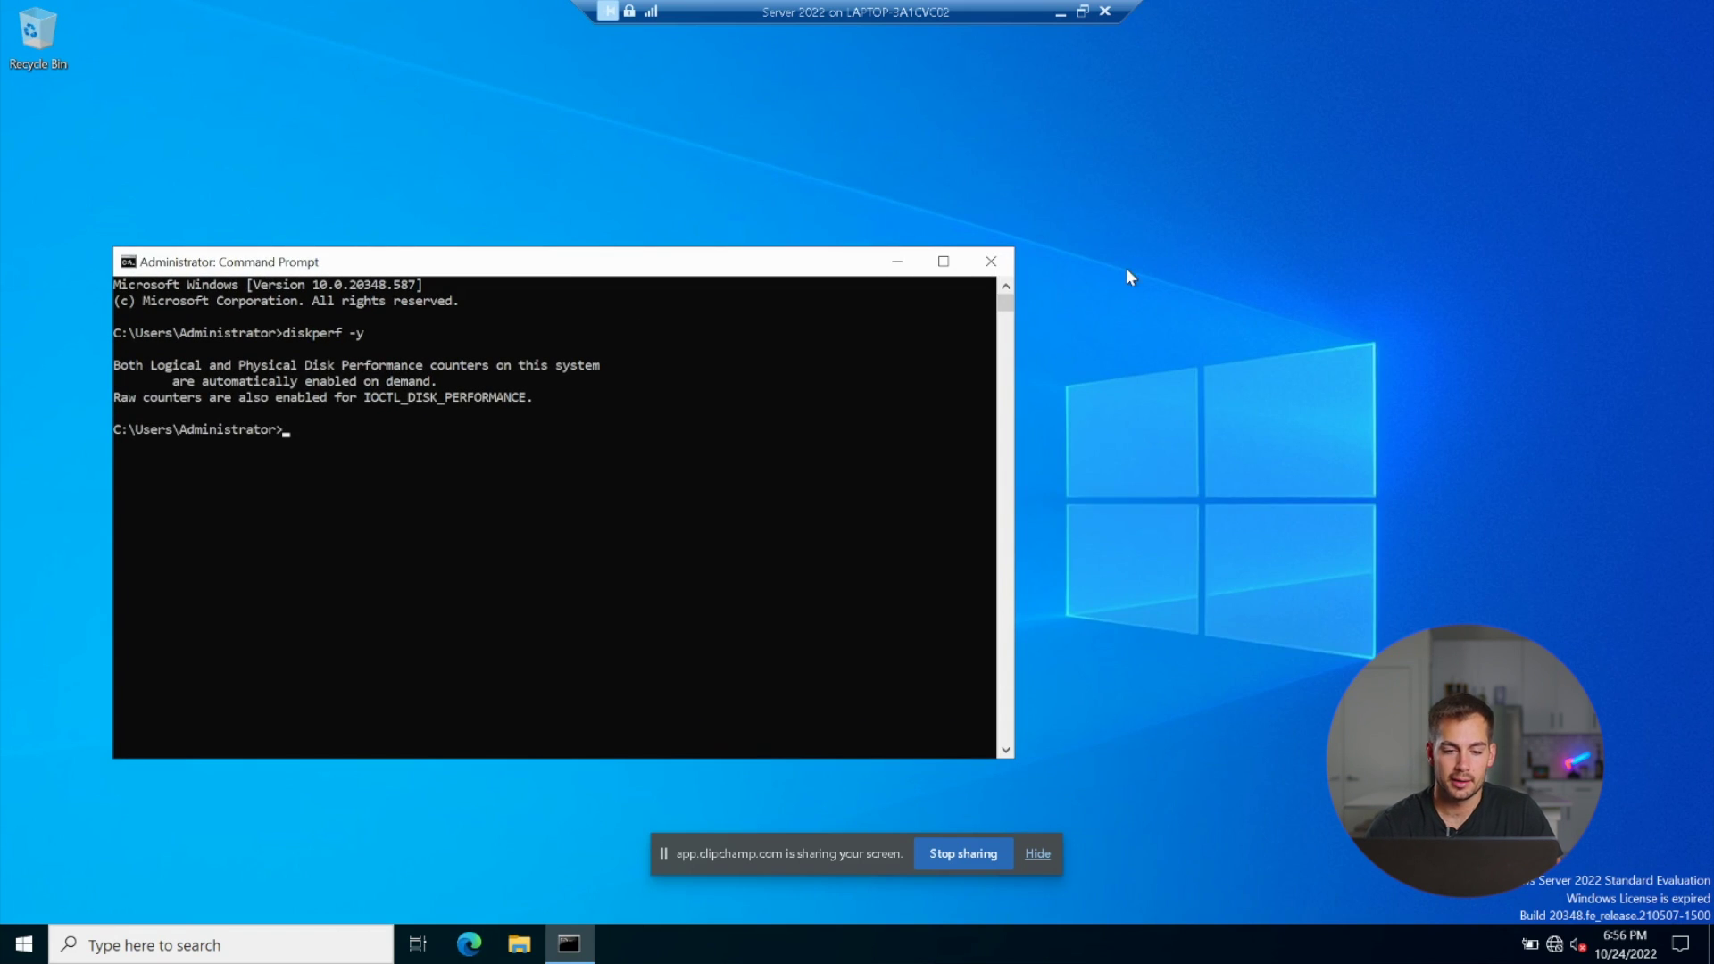
# Reopen Task Manager from a 'task' search and view the Disk 0 (C:) performance graphs
pyautogui.click(27, 950)
pyautogui.write('task')
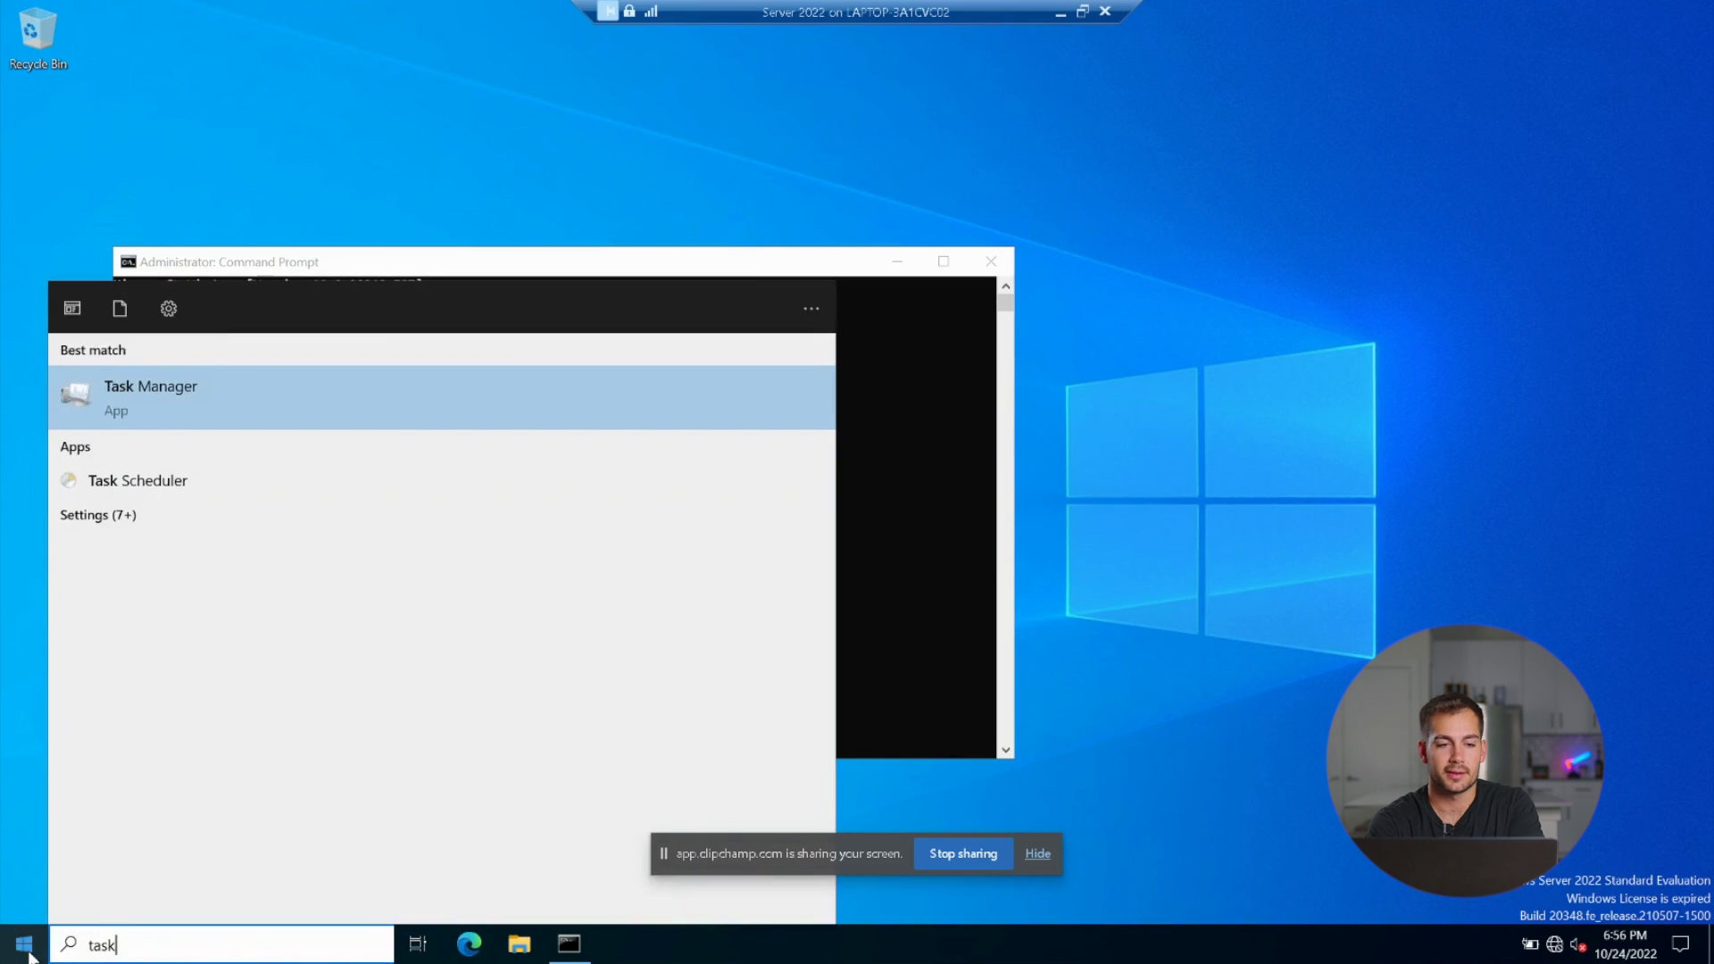
pyautogui.press('Return')
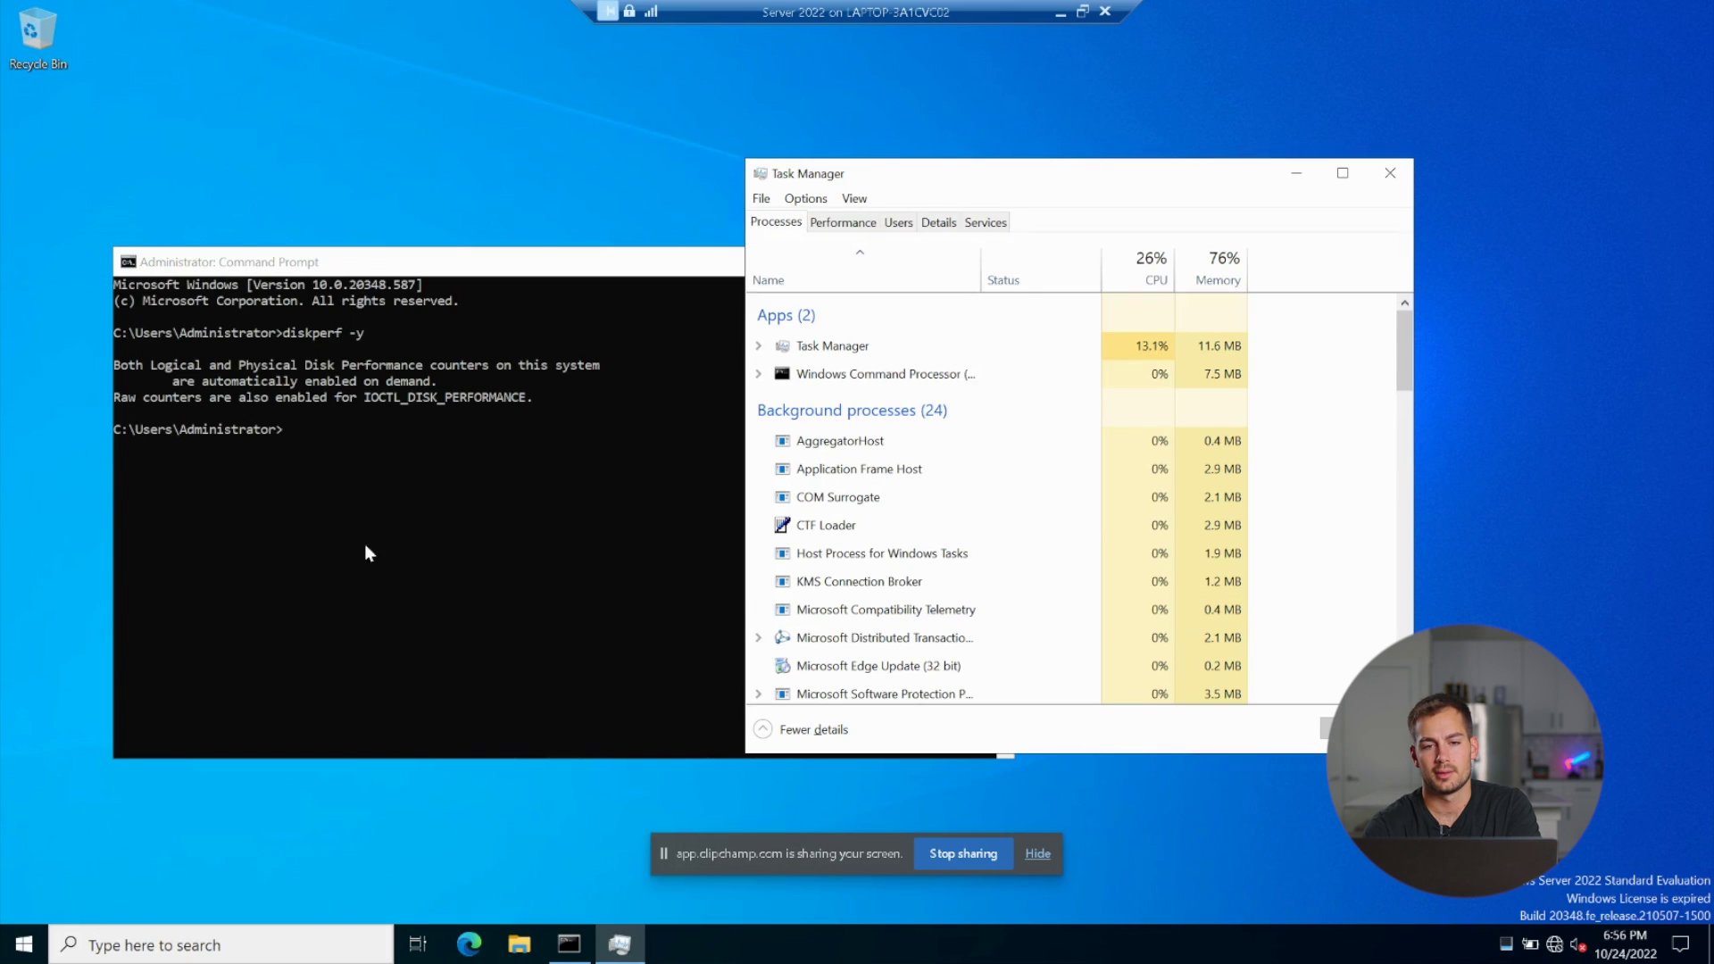
pyautogui.click(843, 225)
pyautogui.click(836, 387)
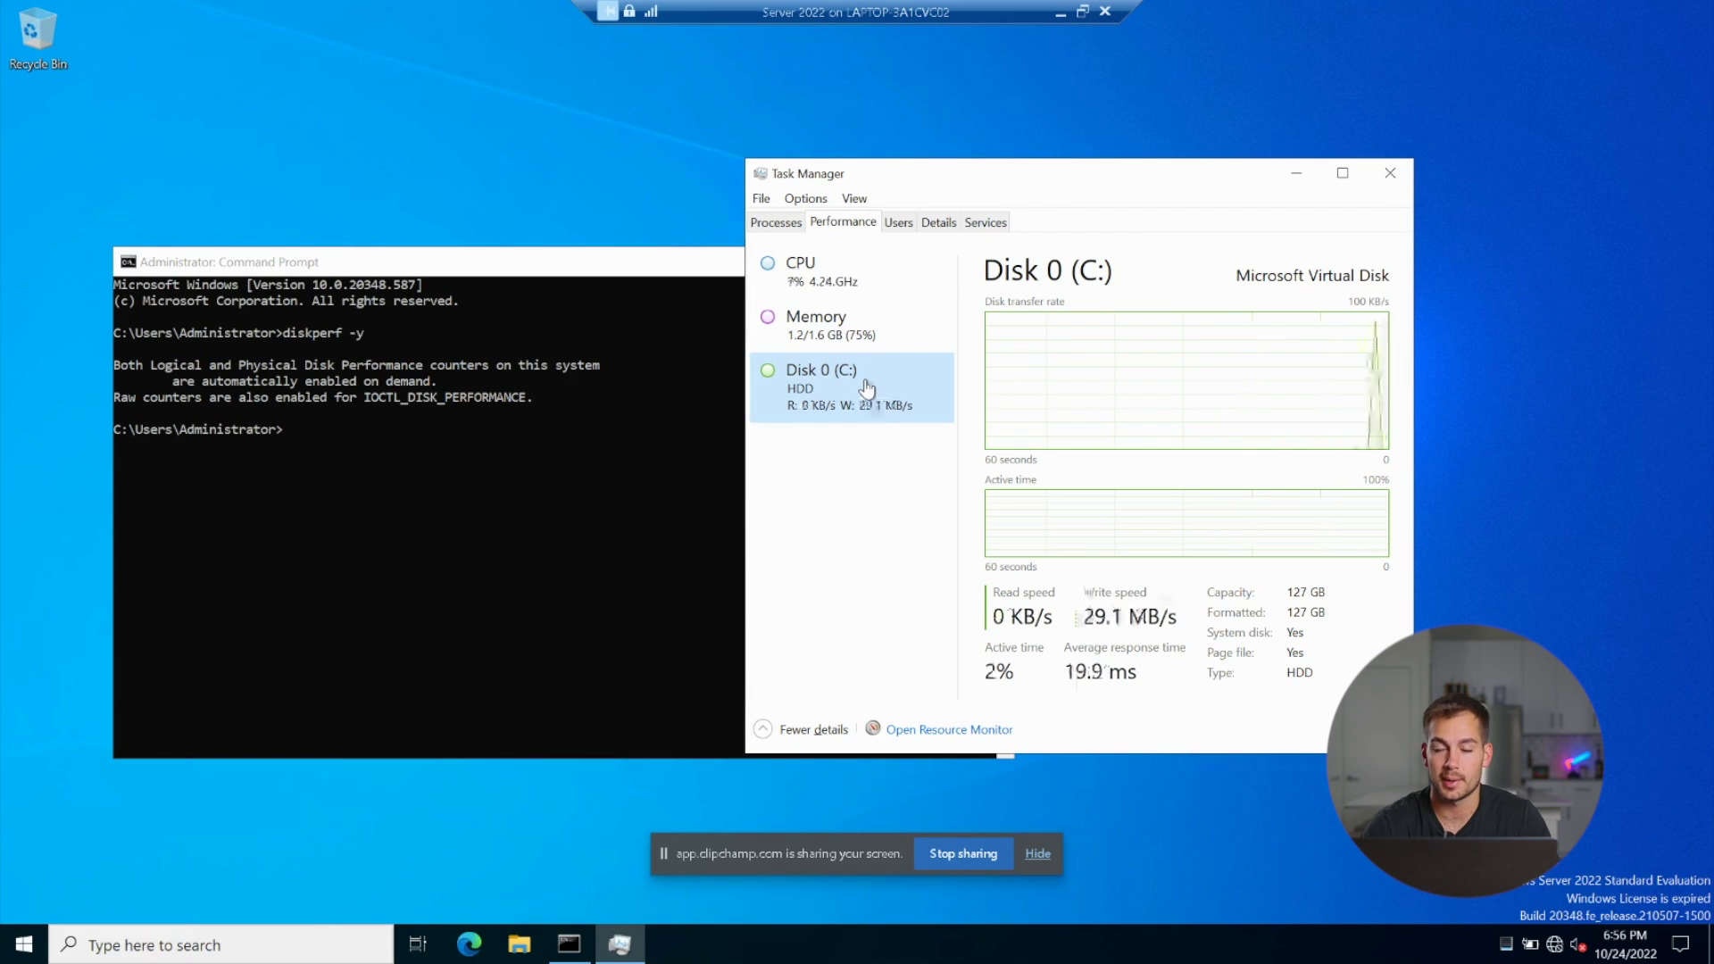
pyautogui.moveTo(1005, 175); pyautogui.dragTo(1190, 154)
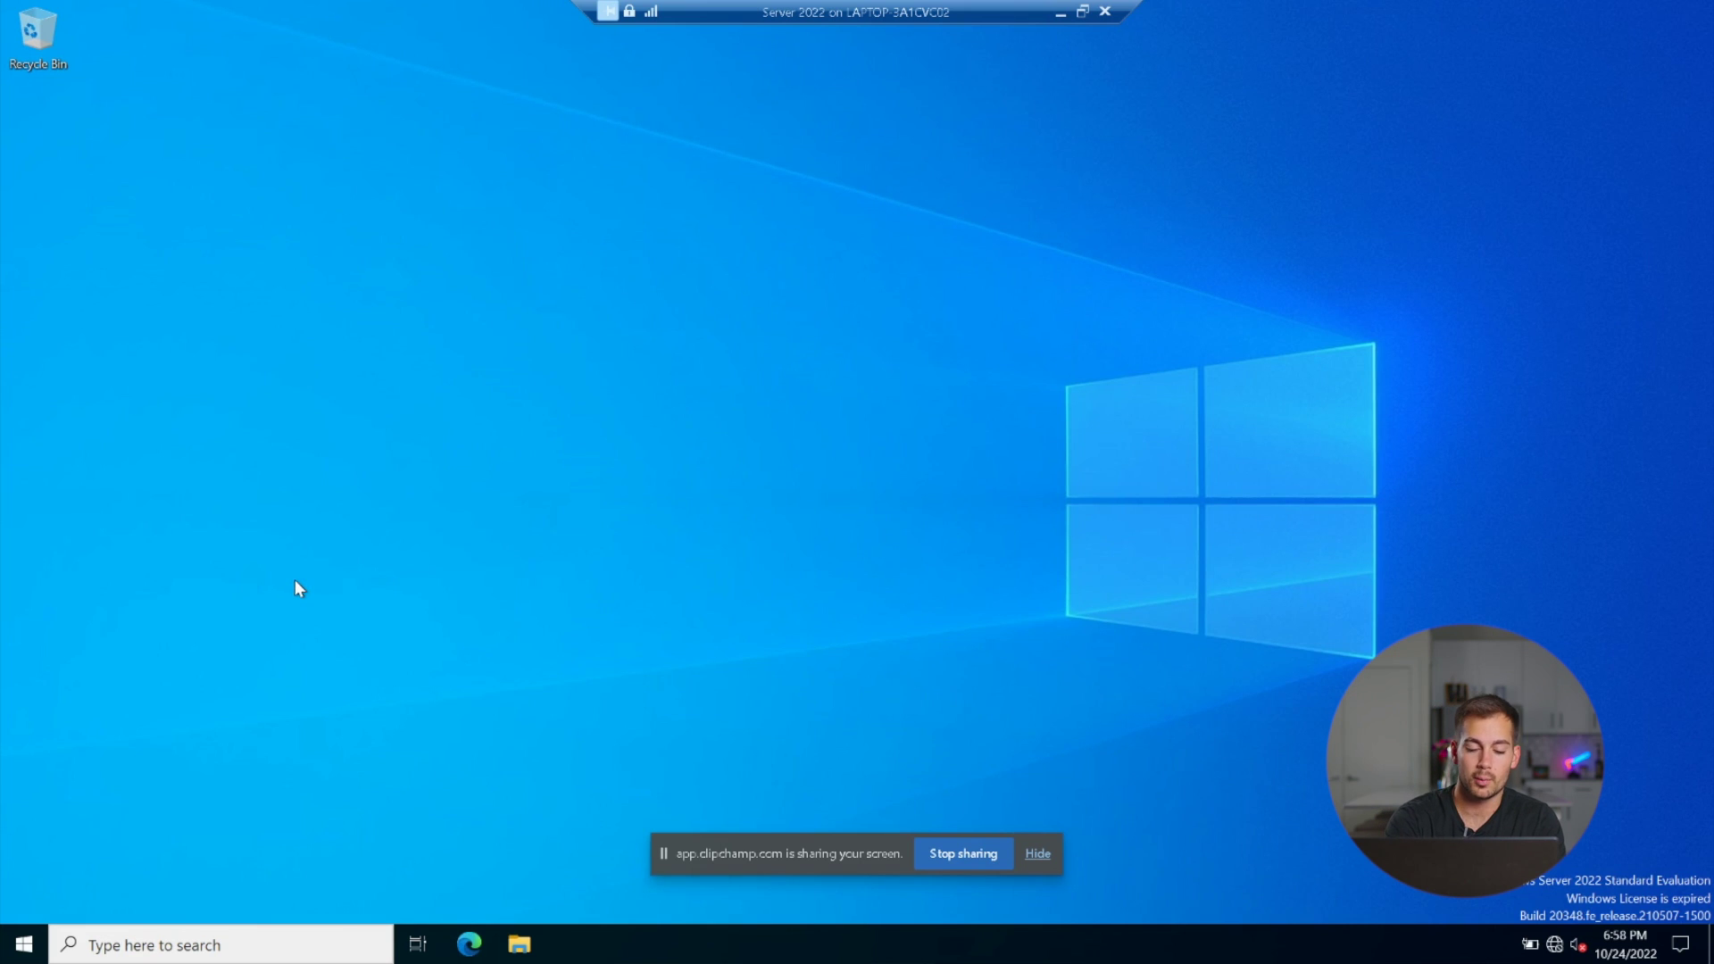
# Launch Registry Editor by running regedit from the Run box
pyautogui.press('super+r')
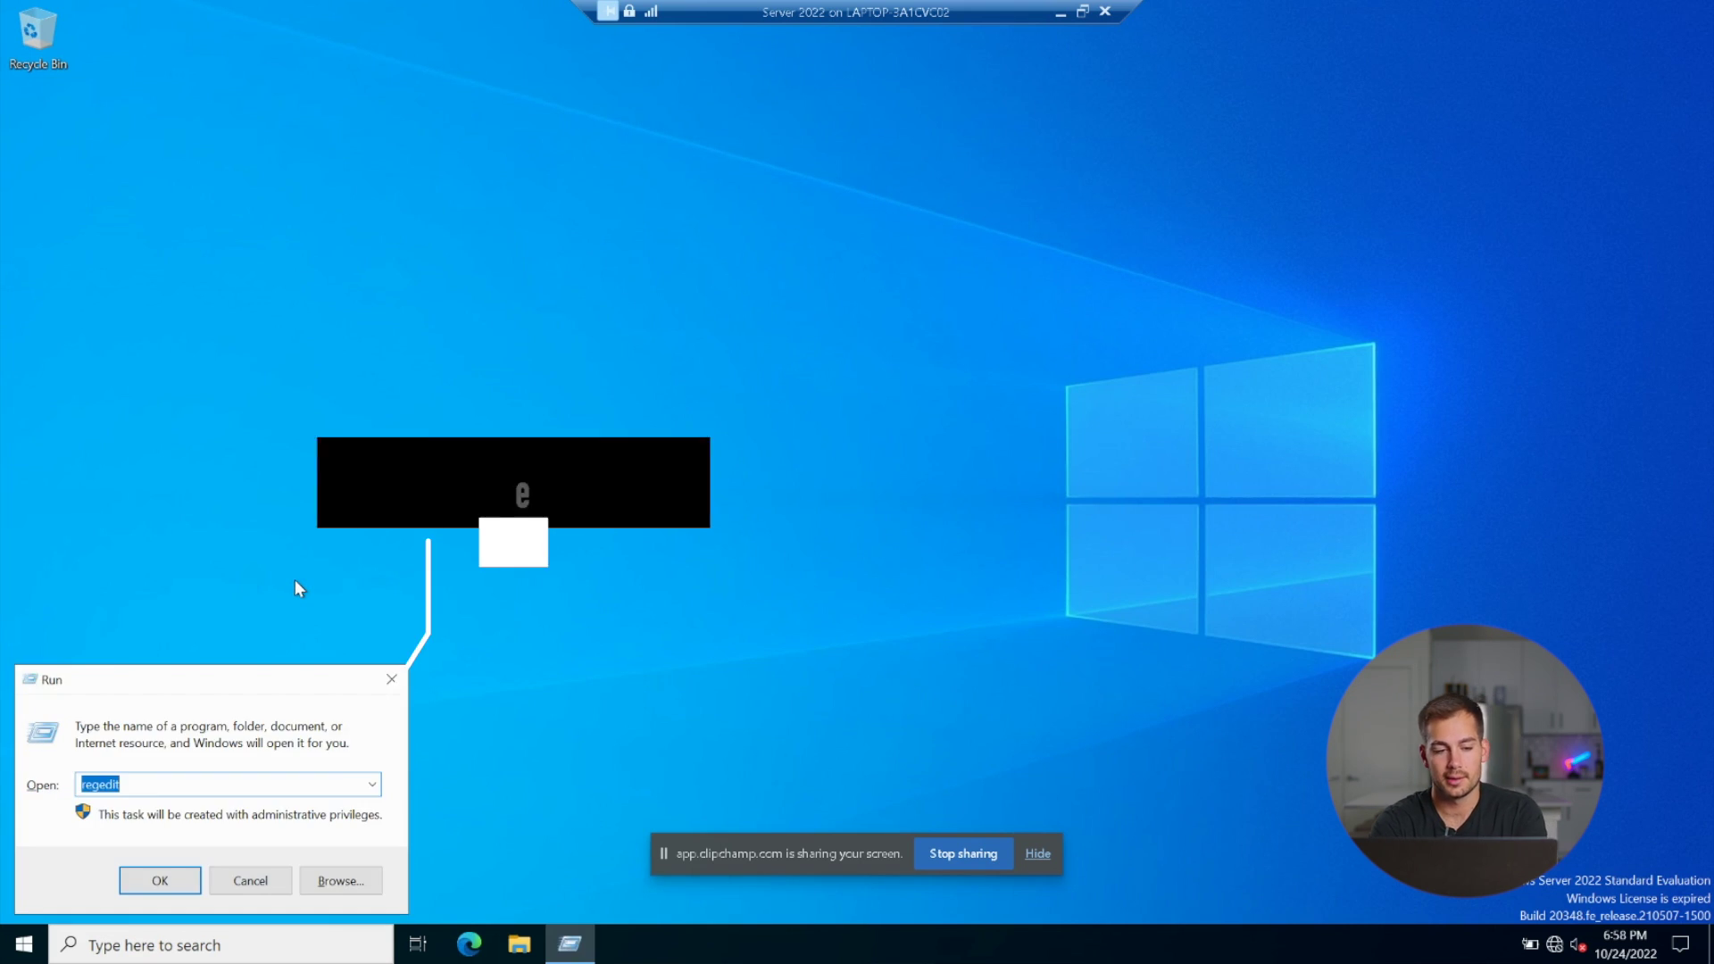
pyautogui.write('regedit')
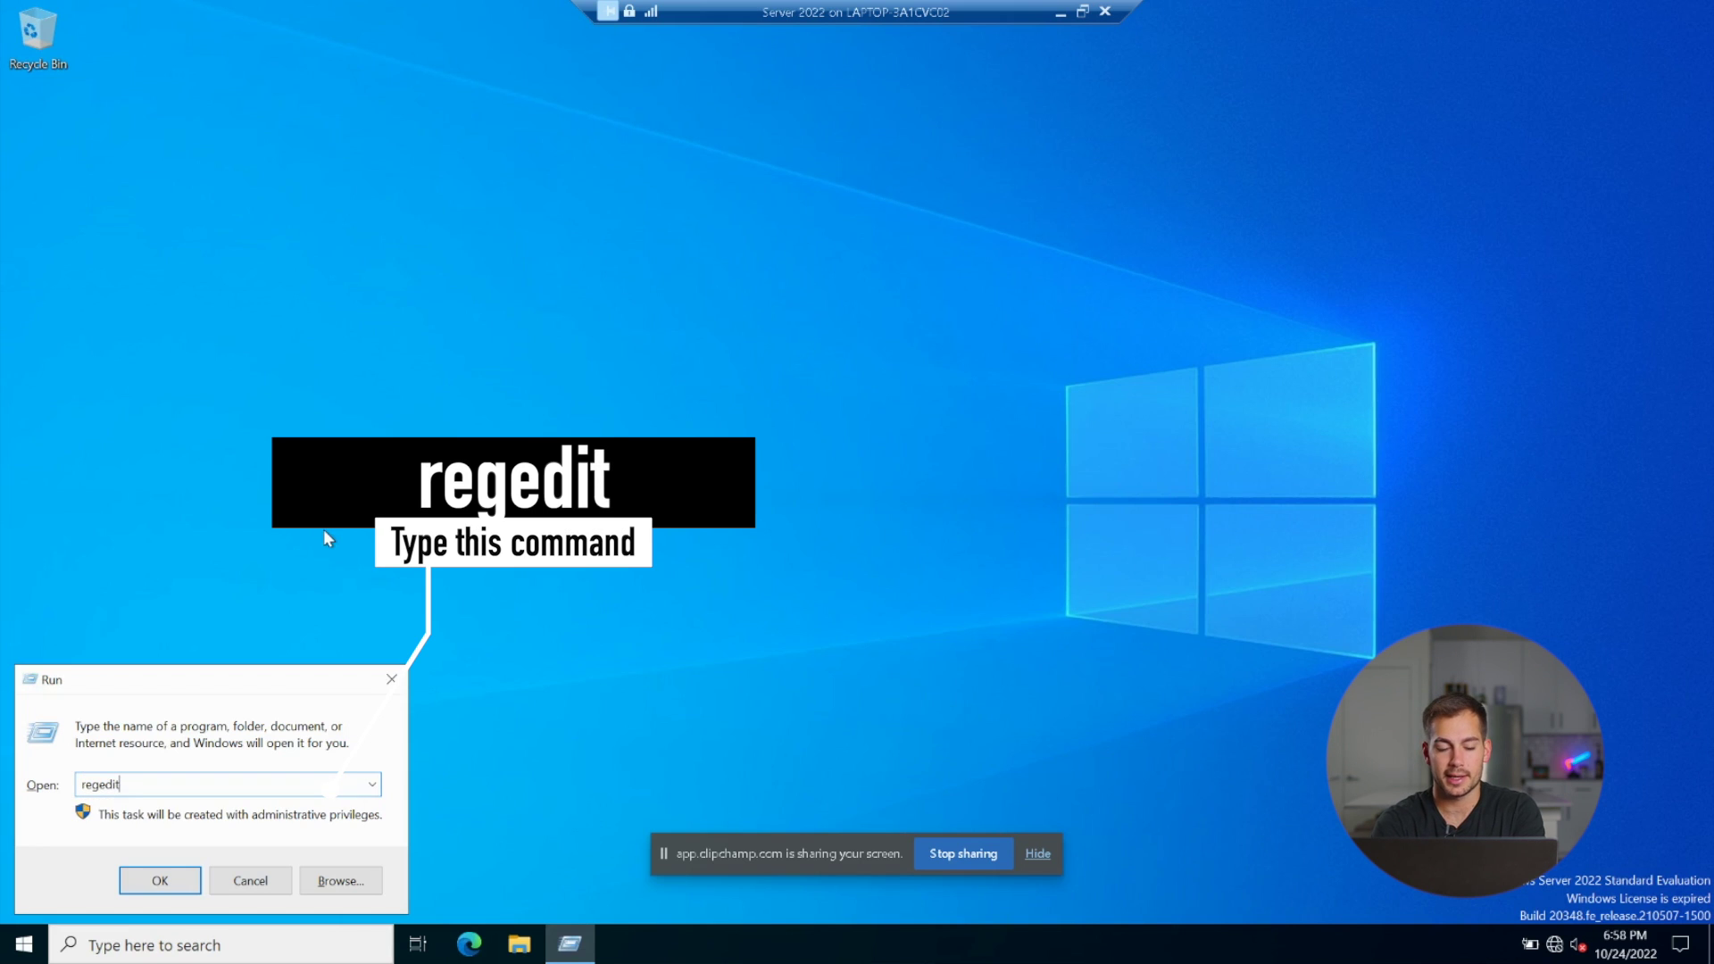
pyautogui.click(161, 882)
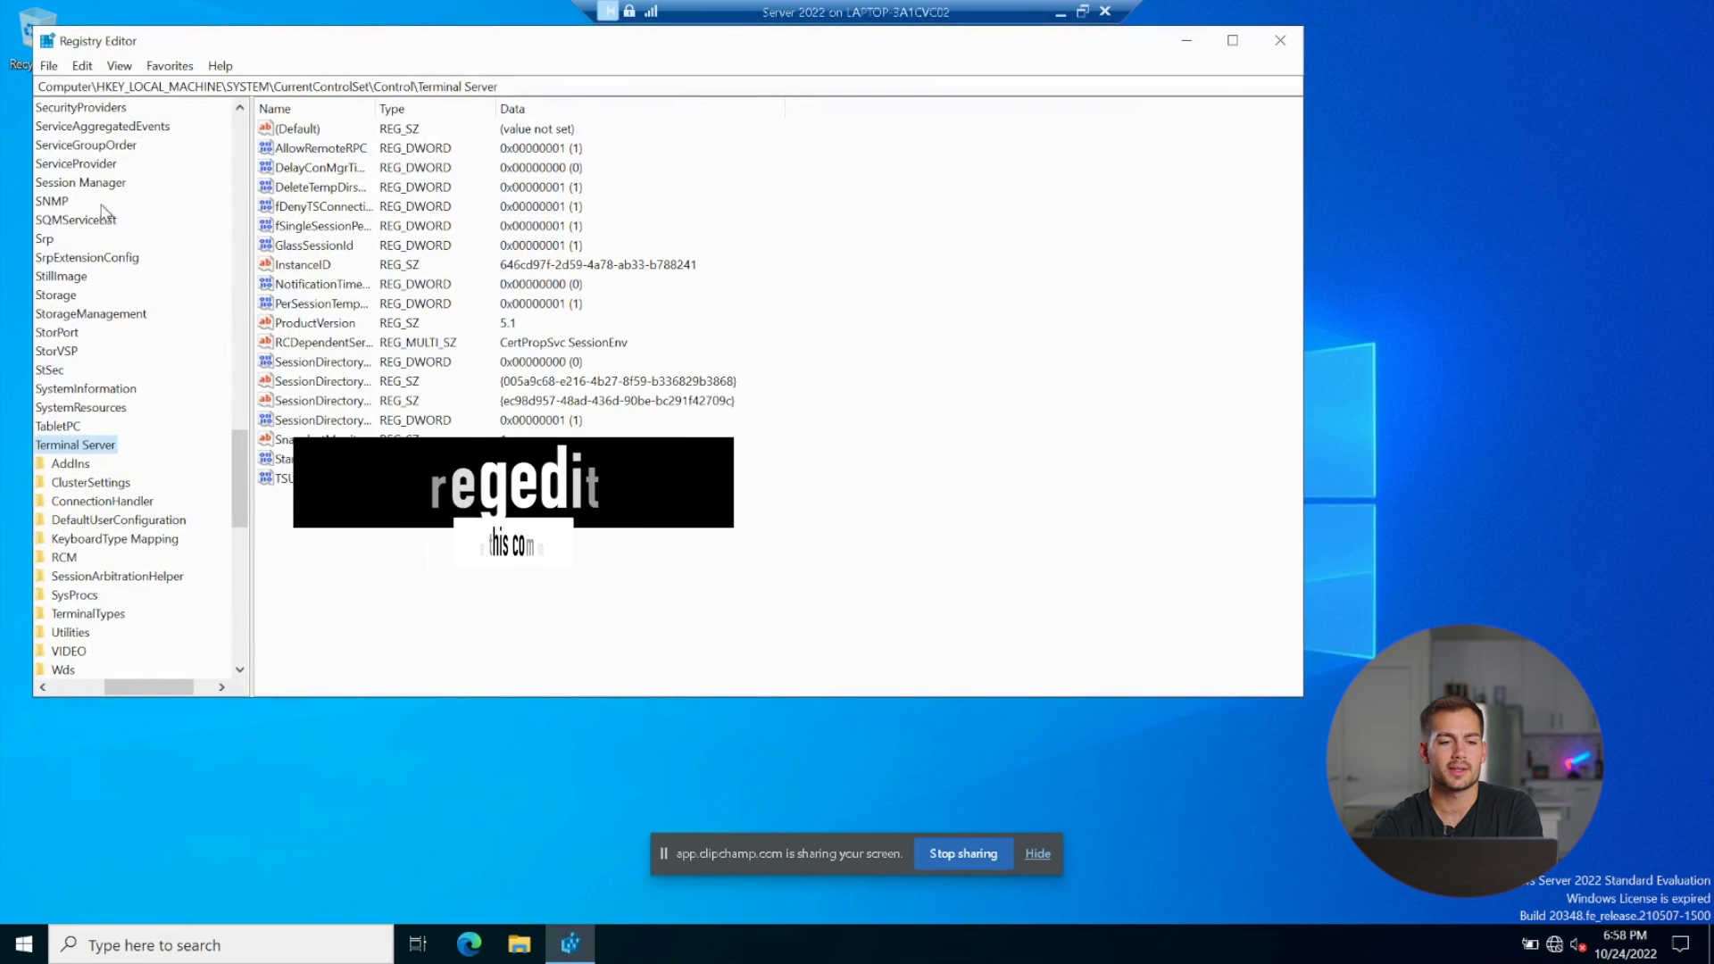
# Browse HKEY_LOCAL_MACHINE\SYSTEM\CurrentControlSet\Control and open the Terminal Server key
pyautogui.scroll(20, 104, 219)
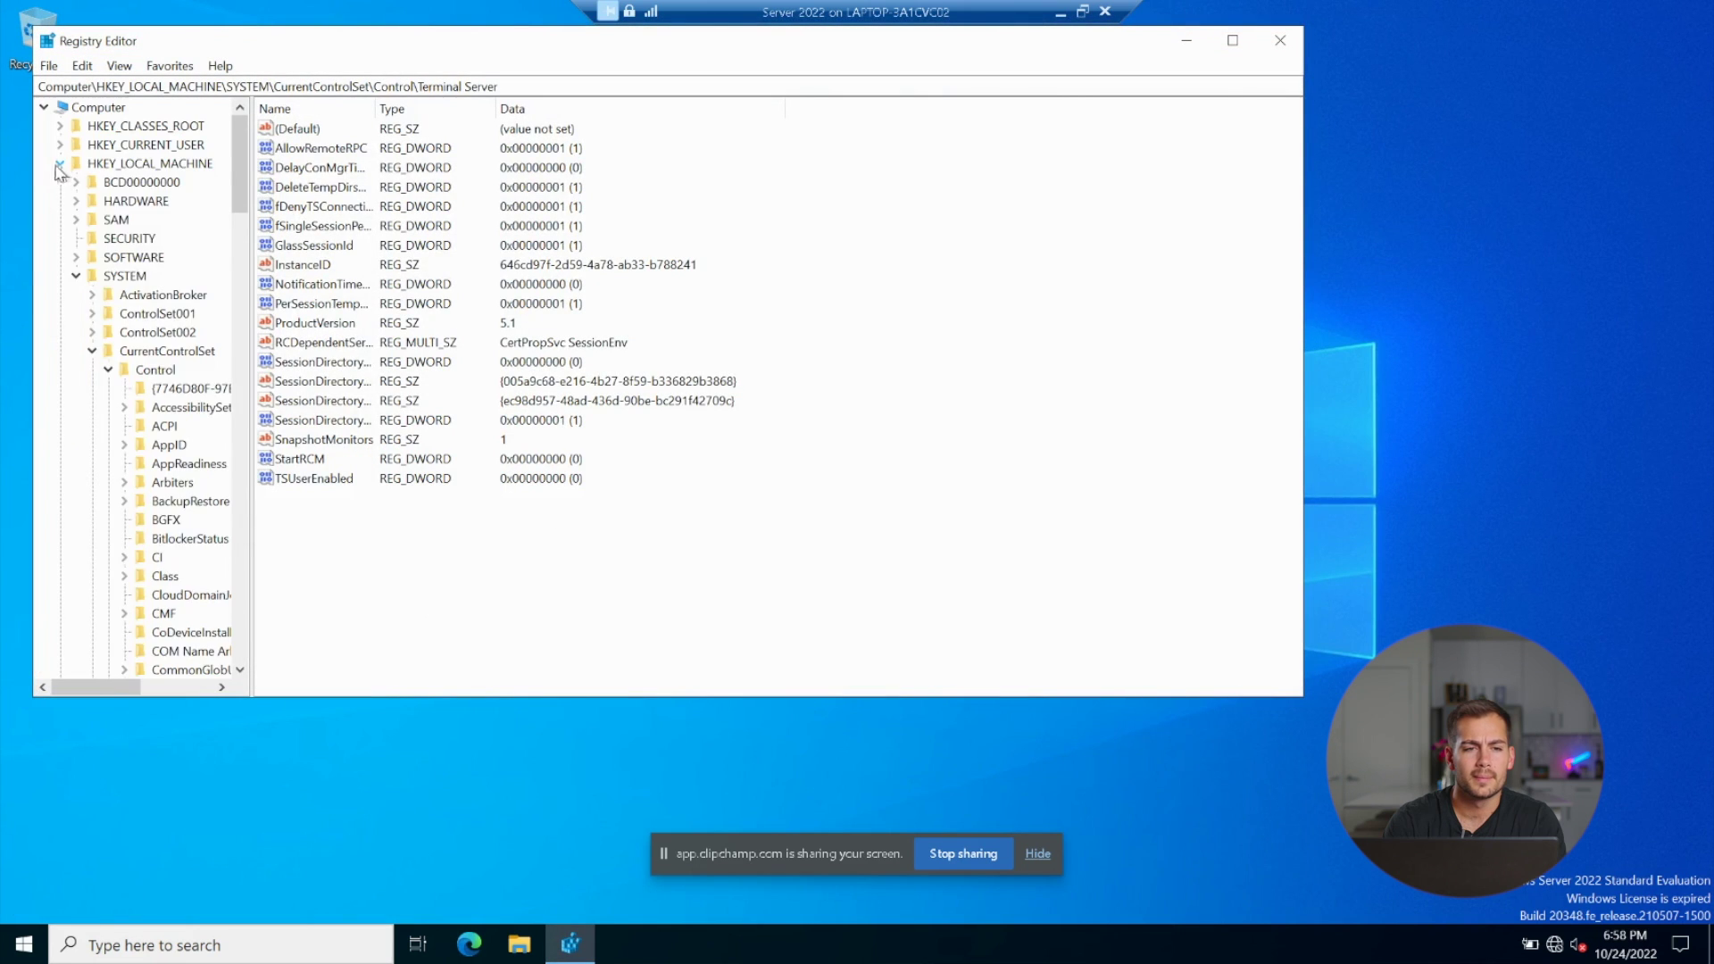
pyautogui.click(59, 164)
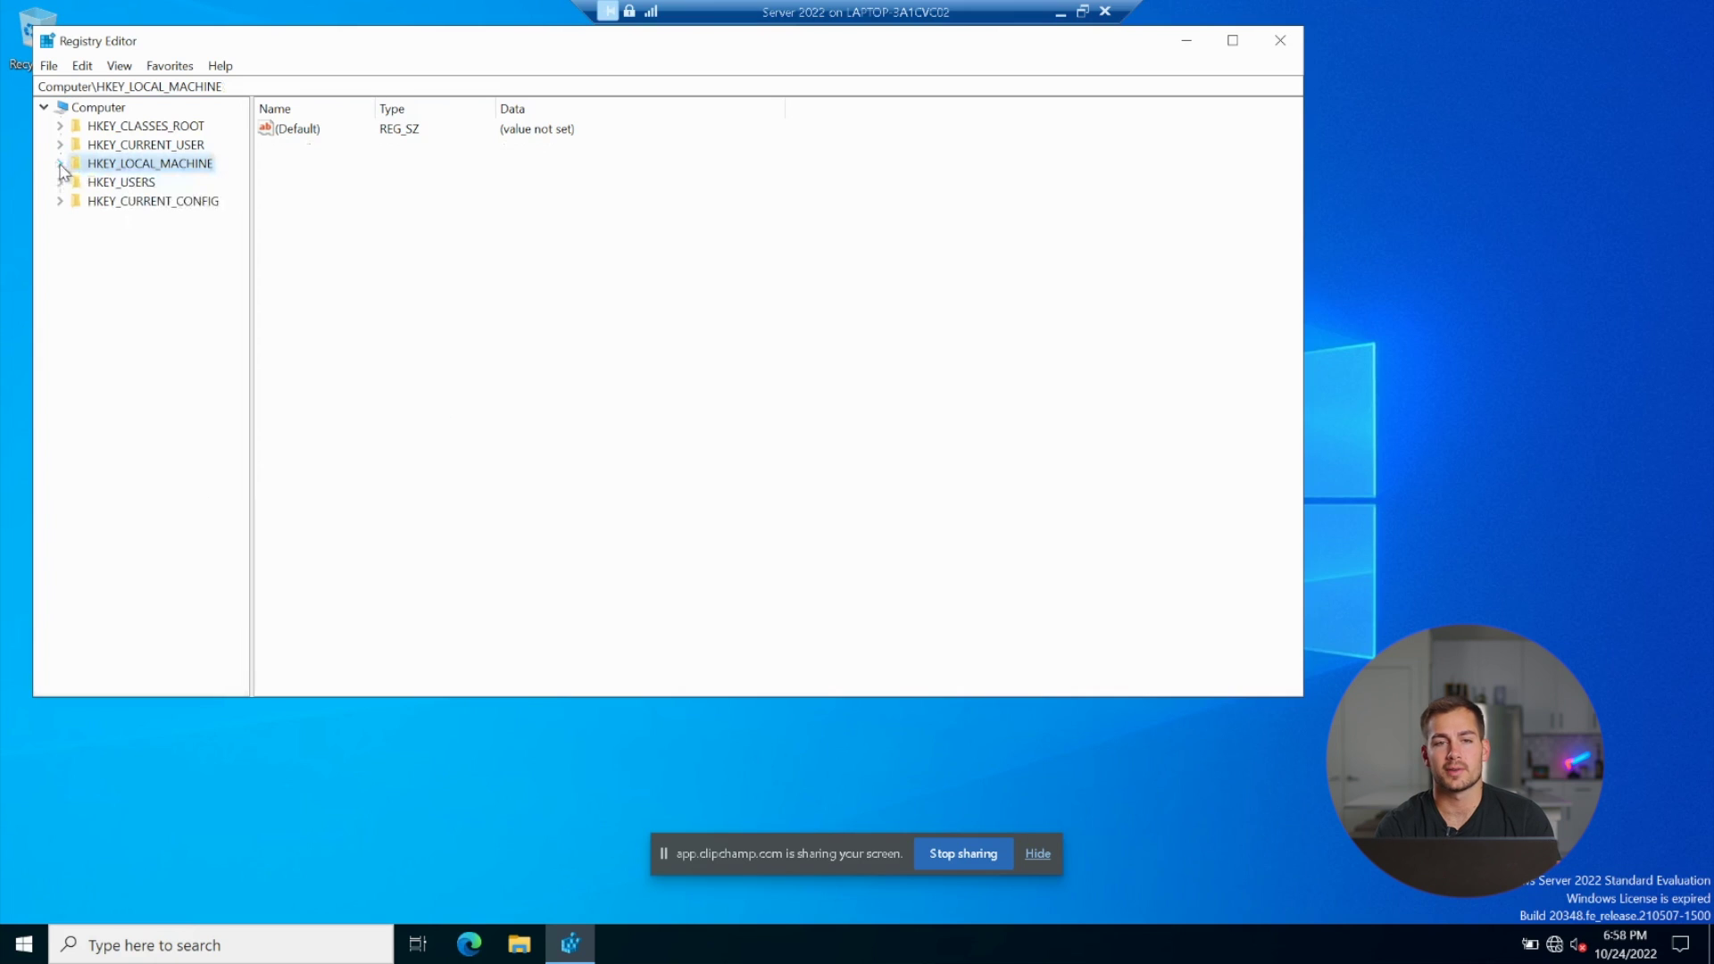
pyautogui.click(59, 167)
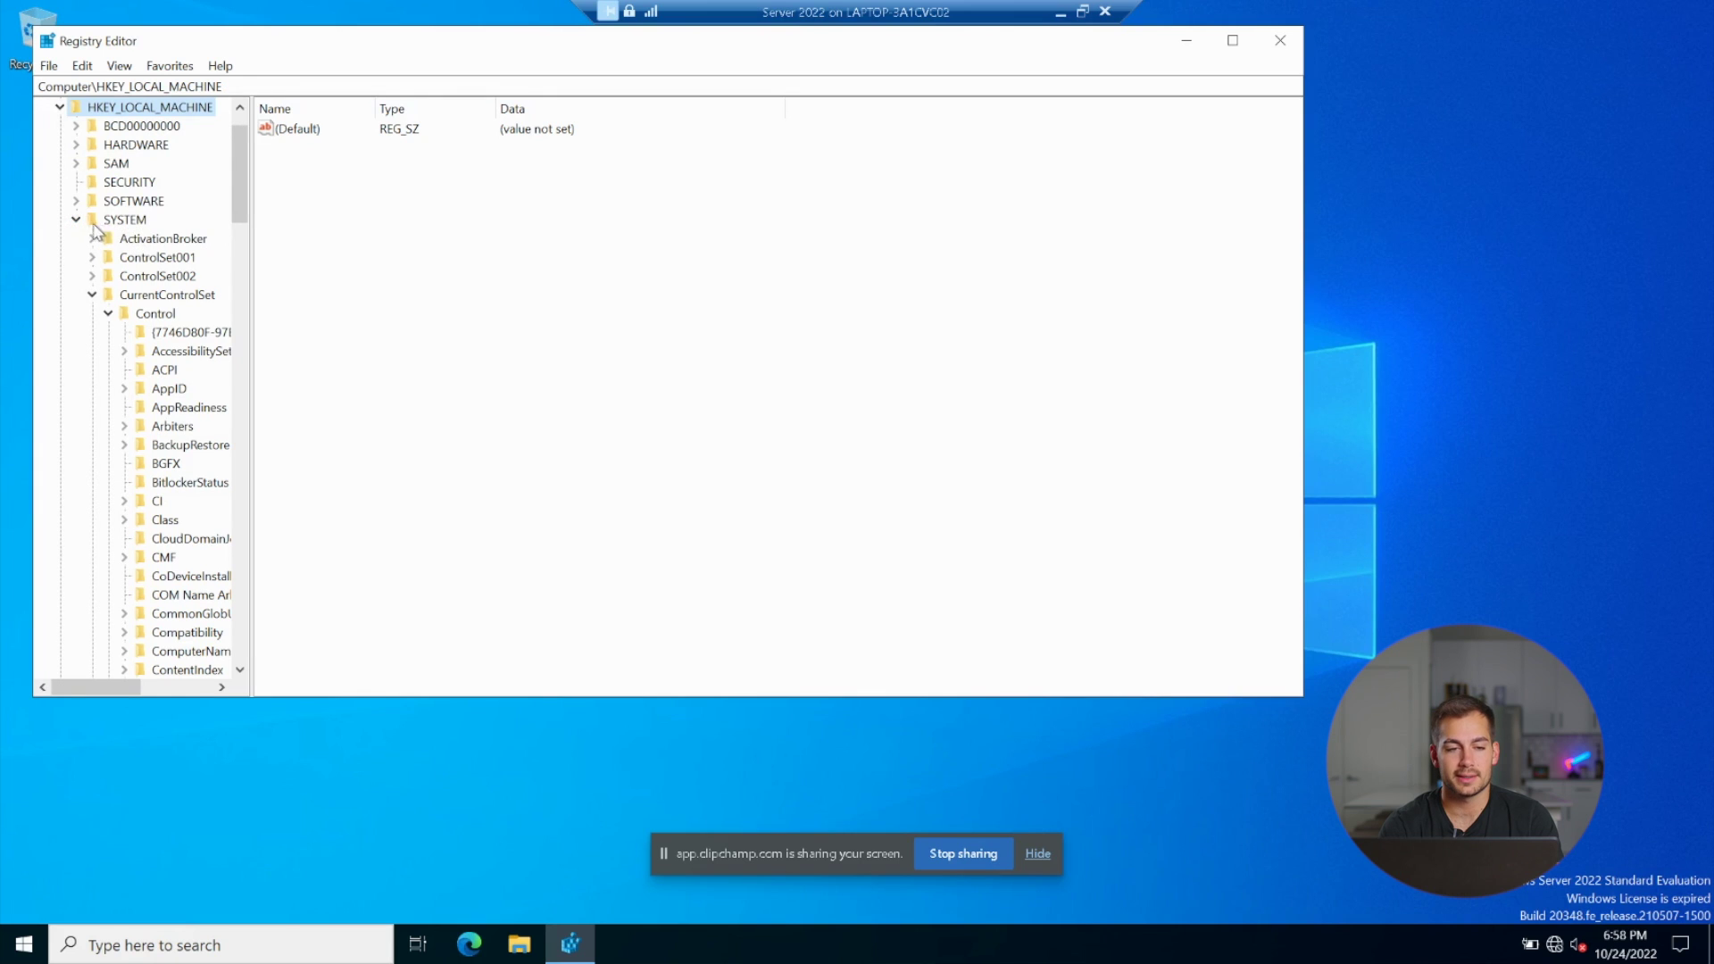
pyautogui.scroll(-1, 116, 285)
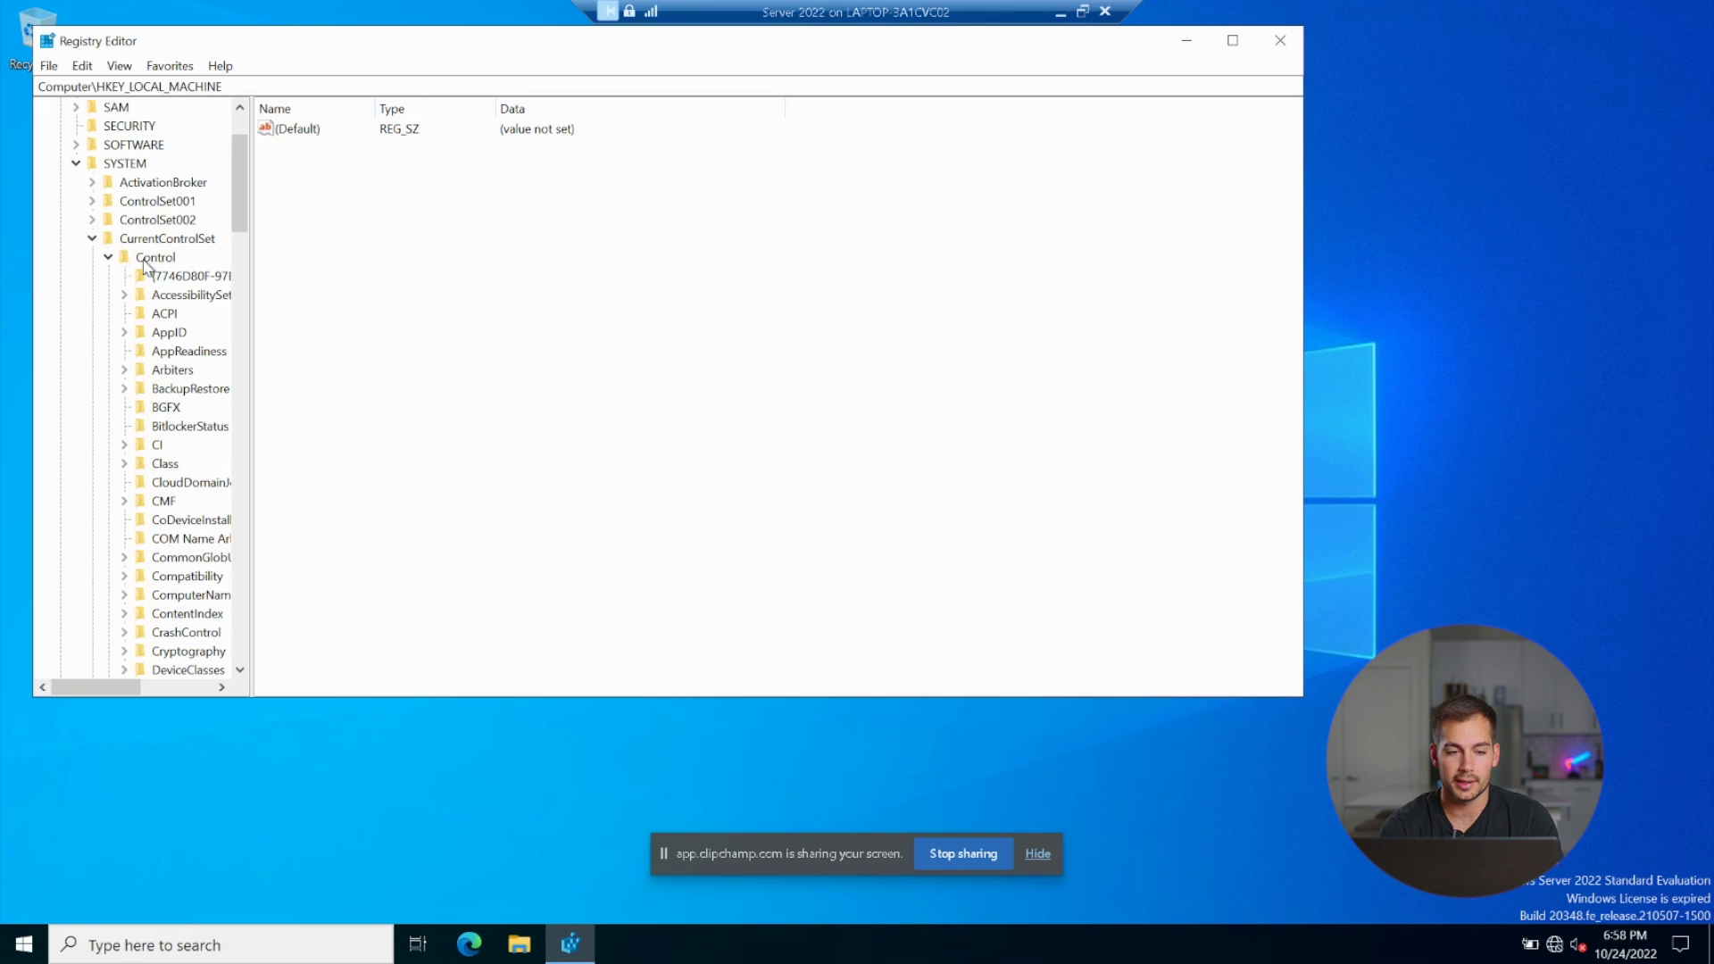
pyautogui.scroll(-11, 152, 270)
pyautogui.scroll(-20, 159, 269)
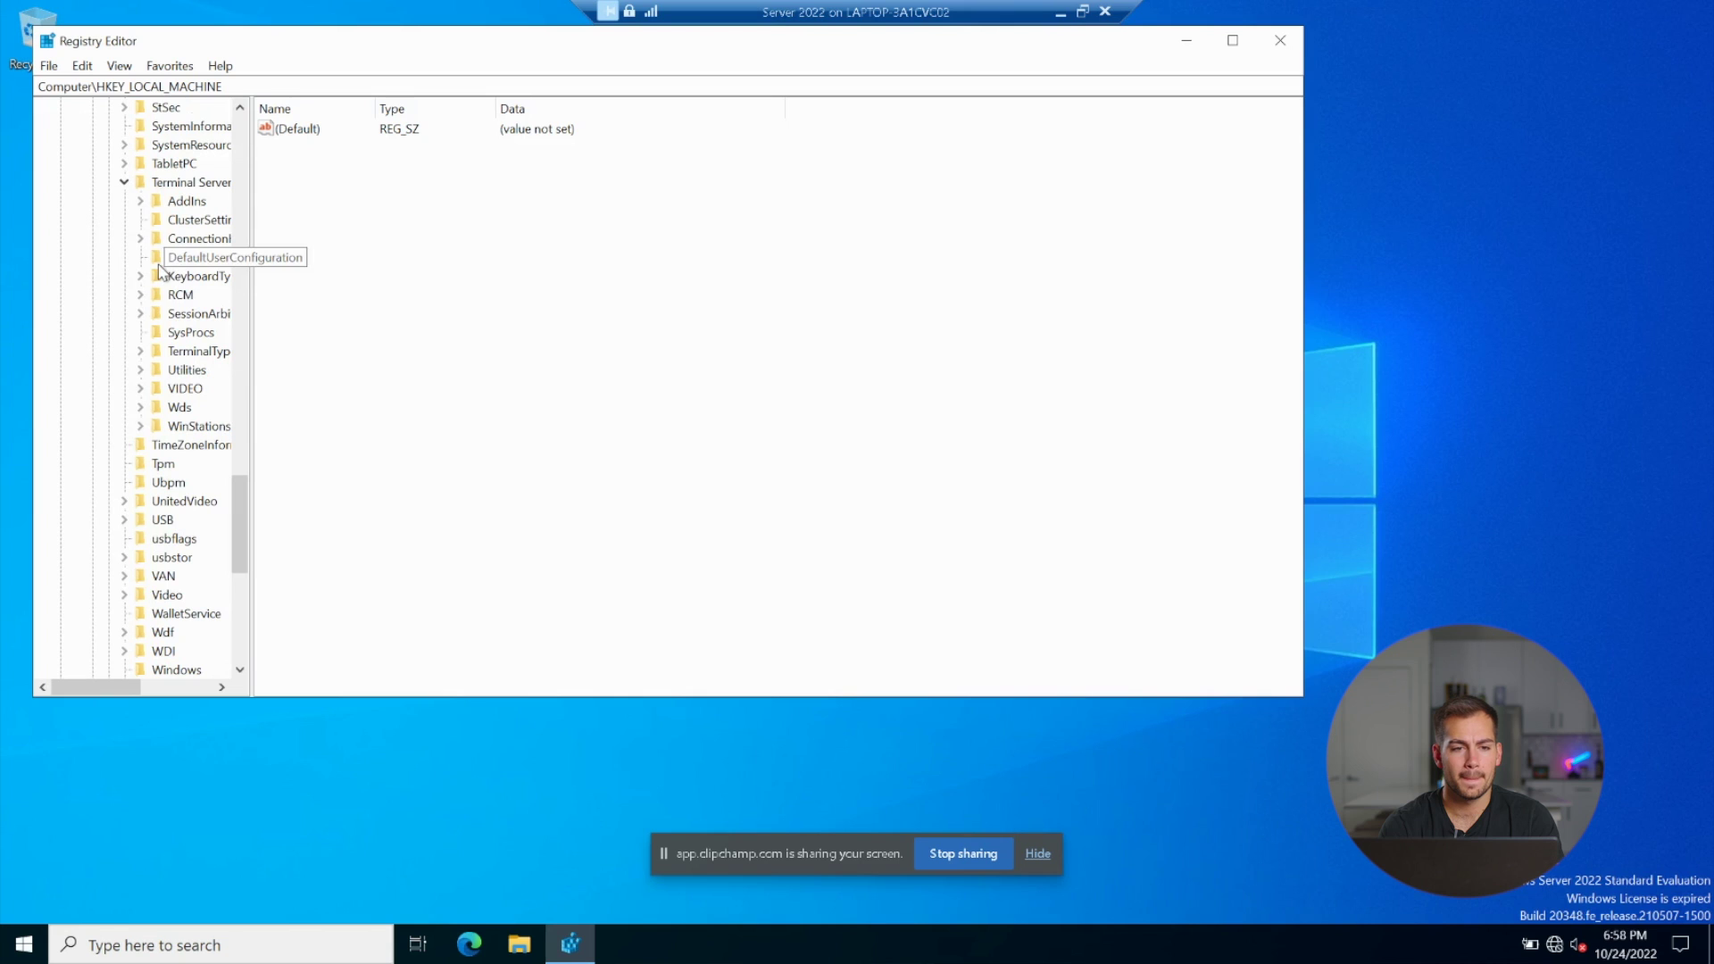
pyautogui.doubleClick(153, 185)
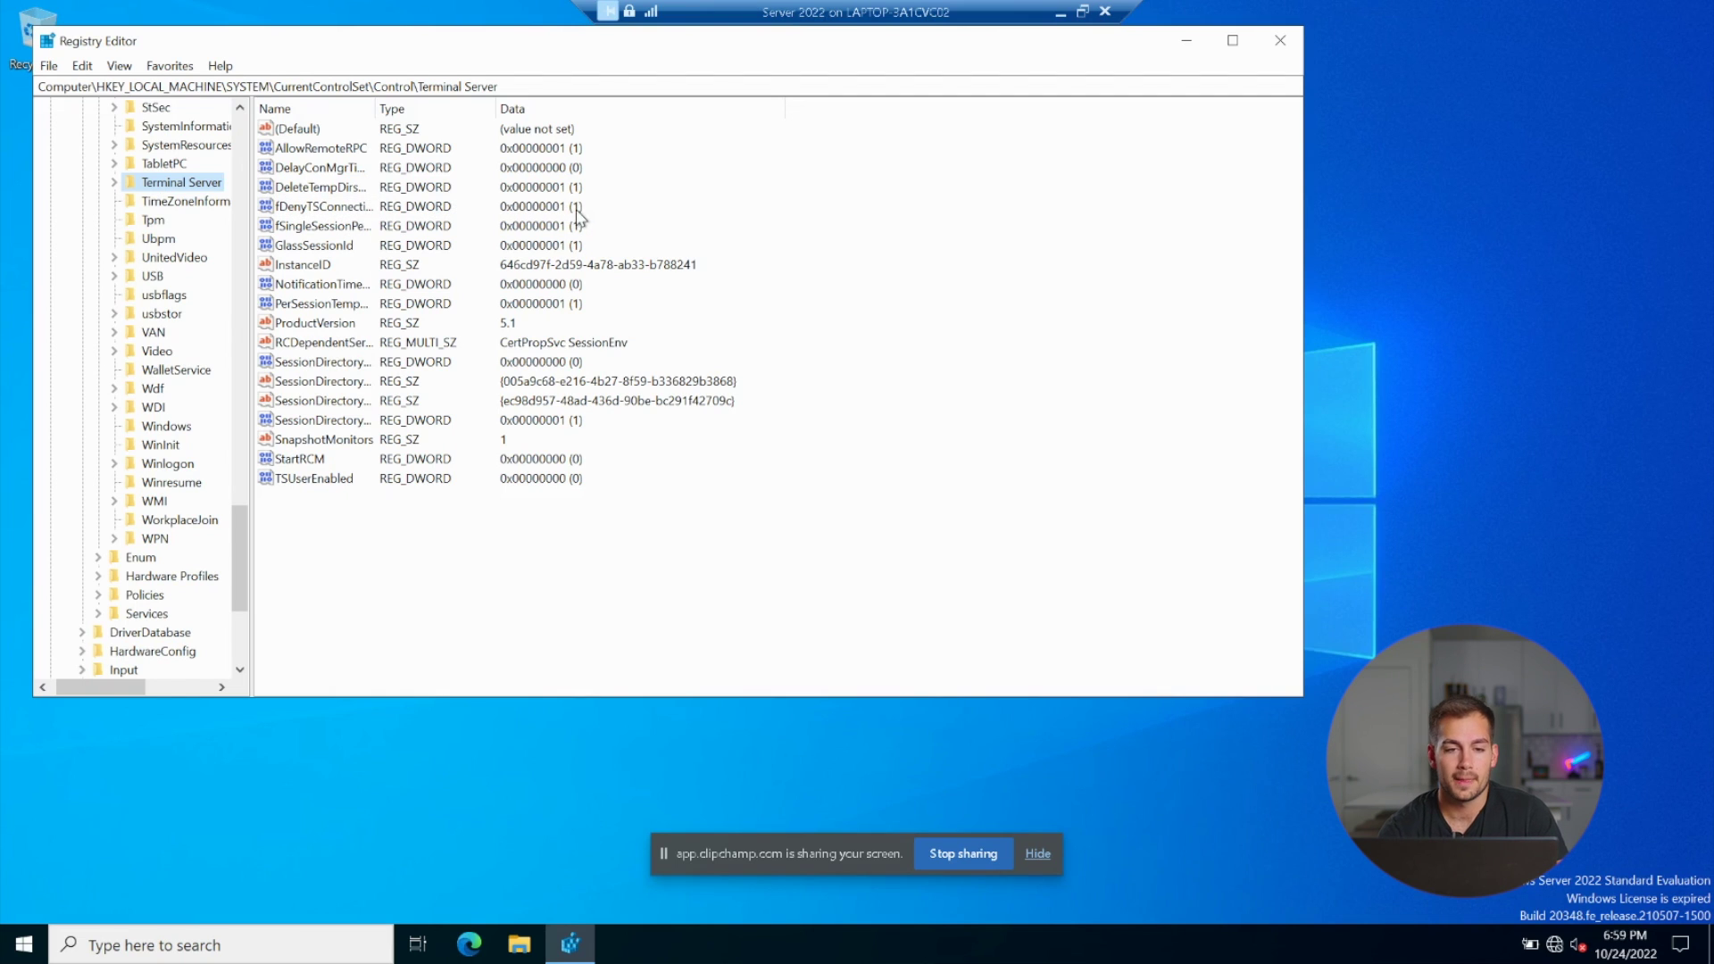
# Change fDenyTSConnections value data from 1 to 0, then close Registry Editor
pyautogui.click(304, 209)
pyautogui.rightClick(305, 211)
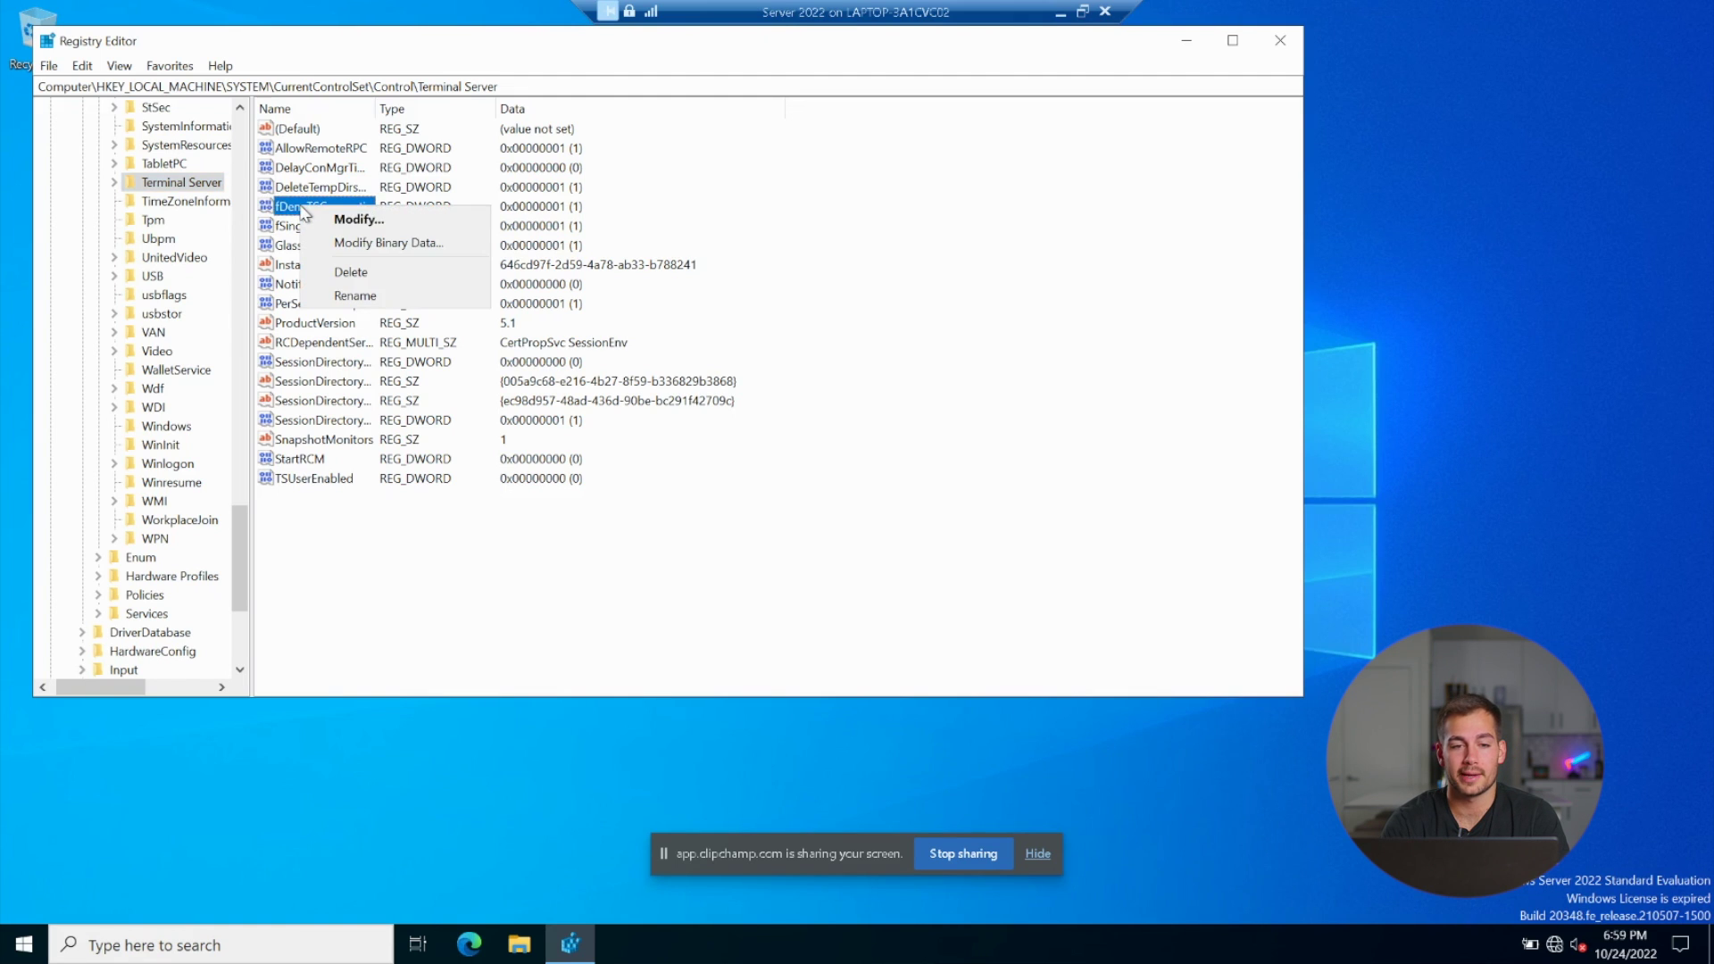
pyautogui.click(335, 219)
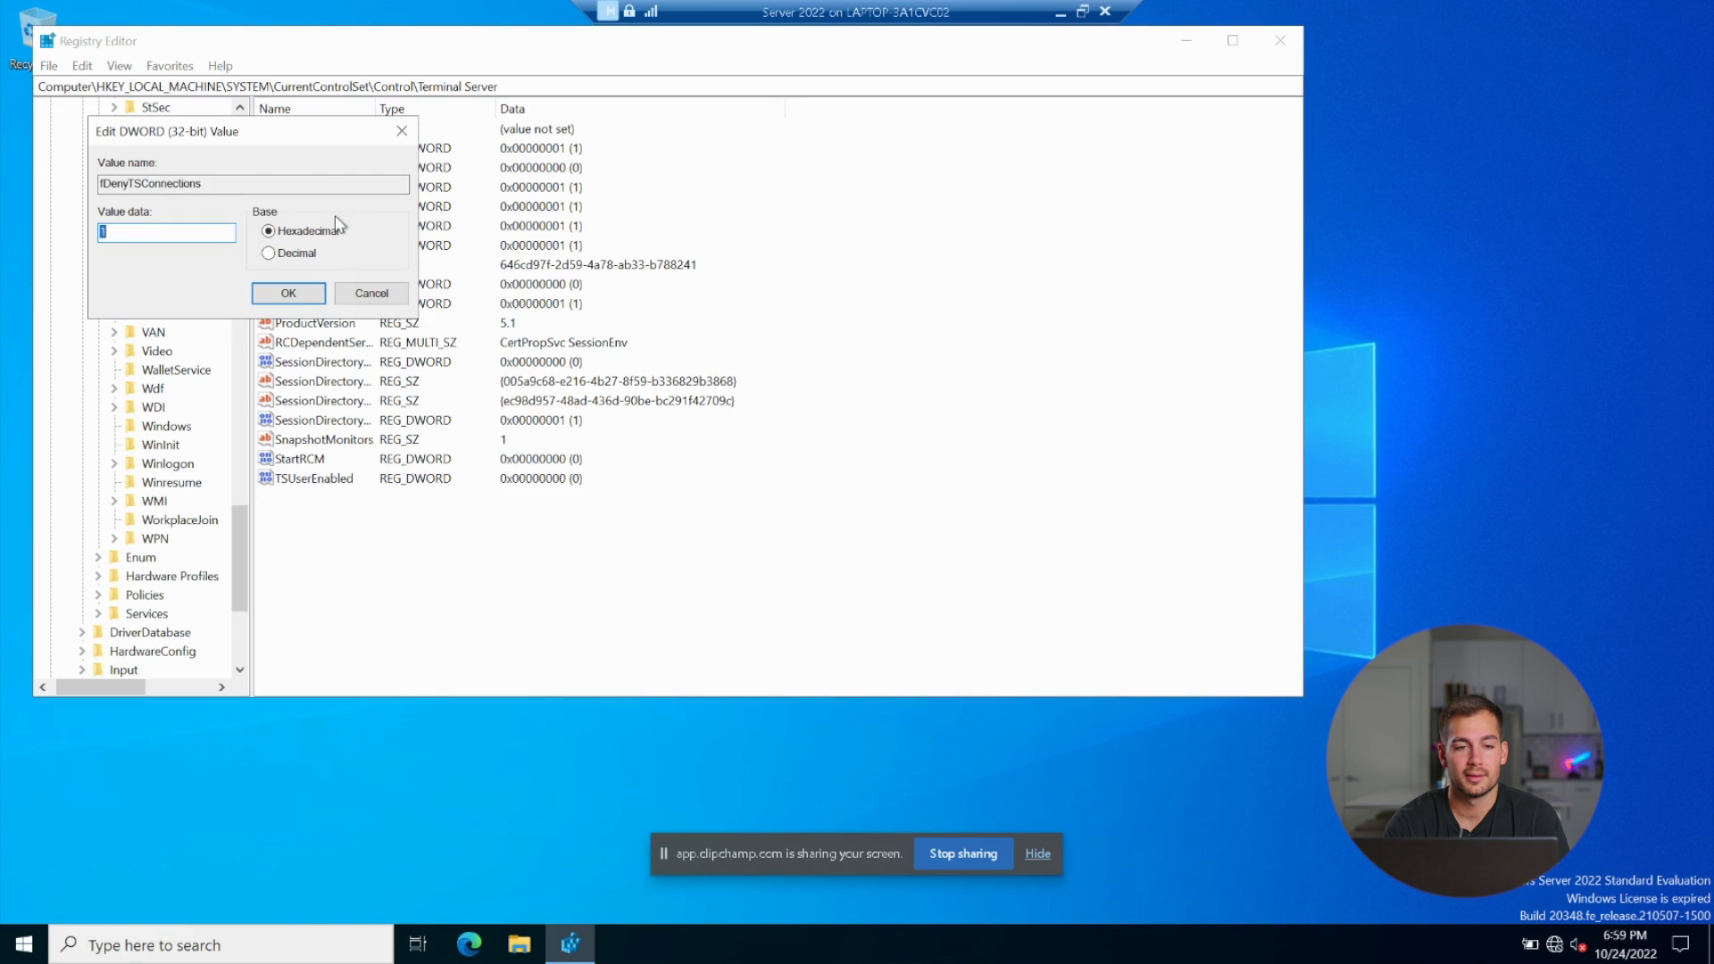
pyautogui.click(121, 236)
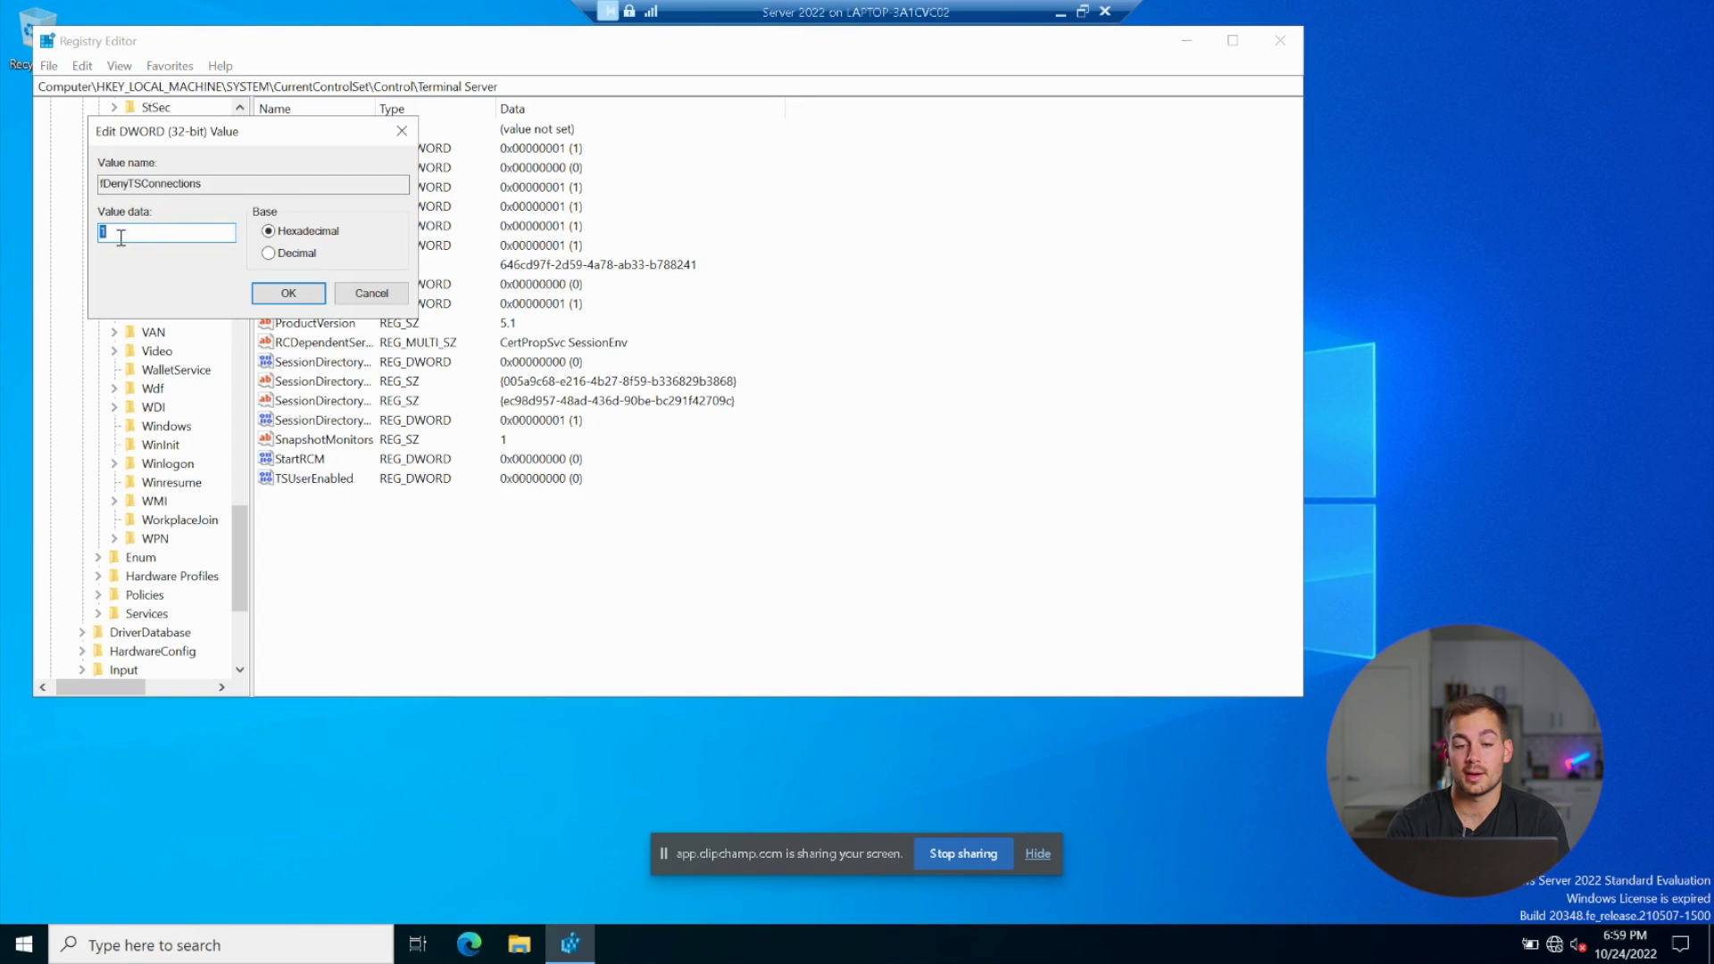
pyautogui.press('Return')
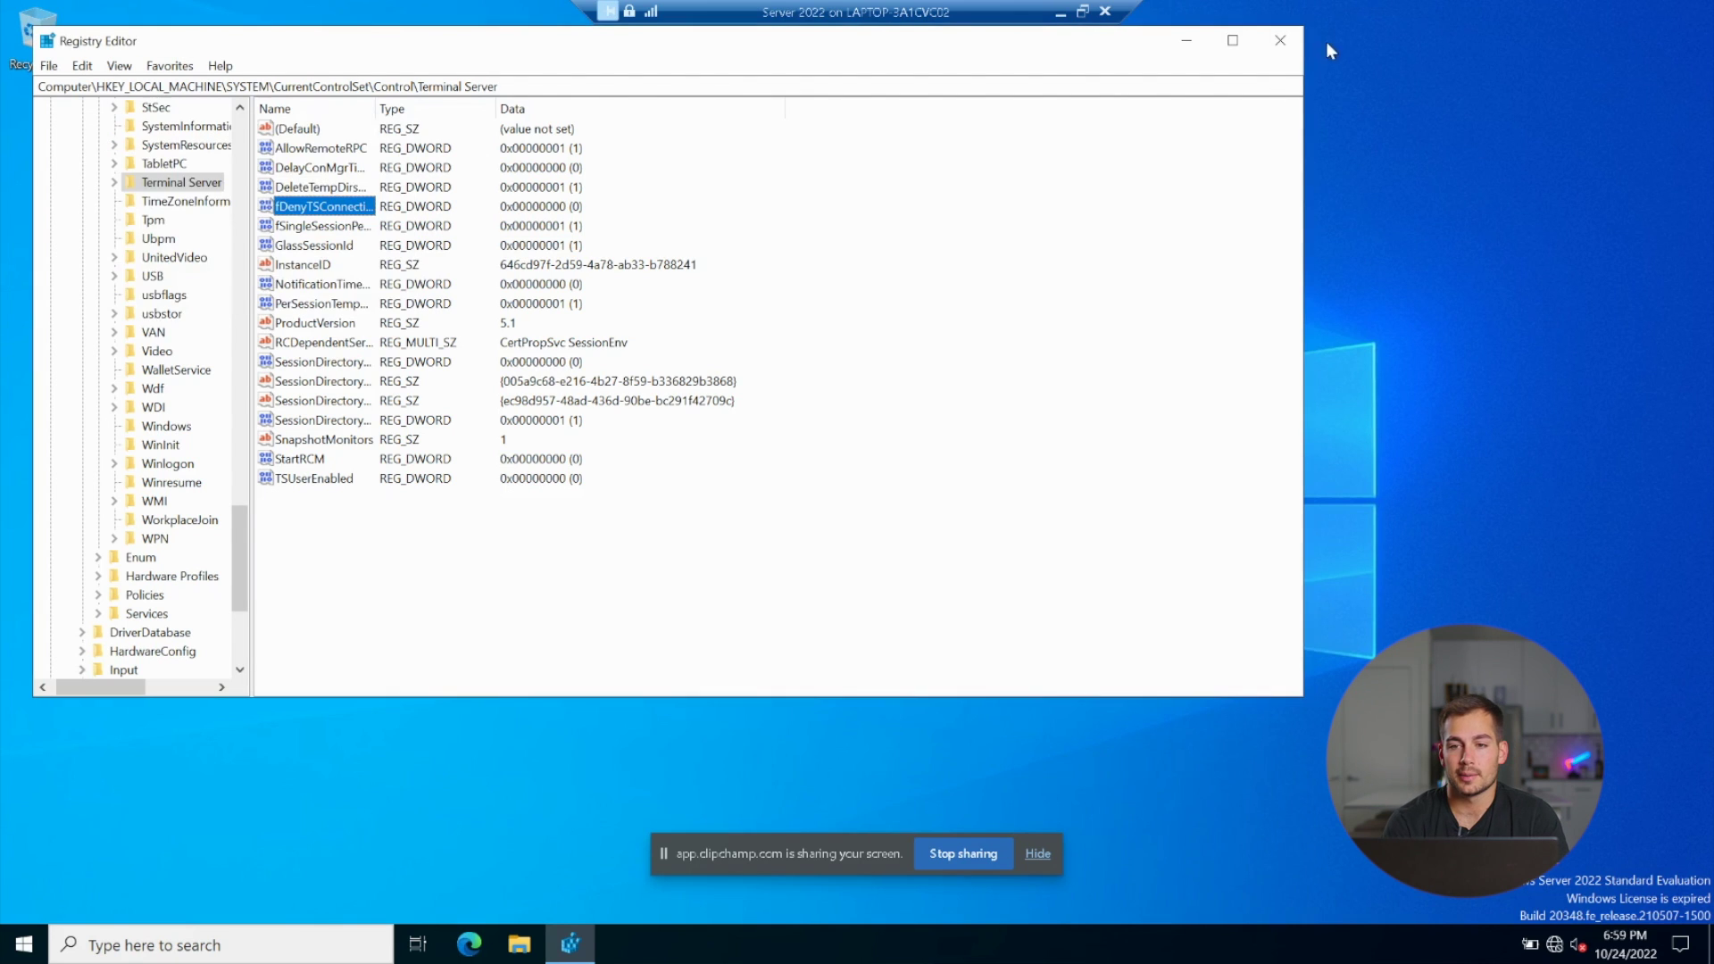
pyautogui.click(1280, 45)
# Switch Remote Desktop On via This PC's Properties, confirm it, and close Settings and File Explorer
pyautogui.click(520, 944)
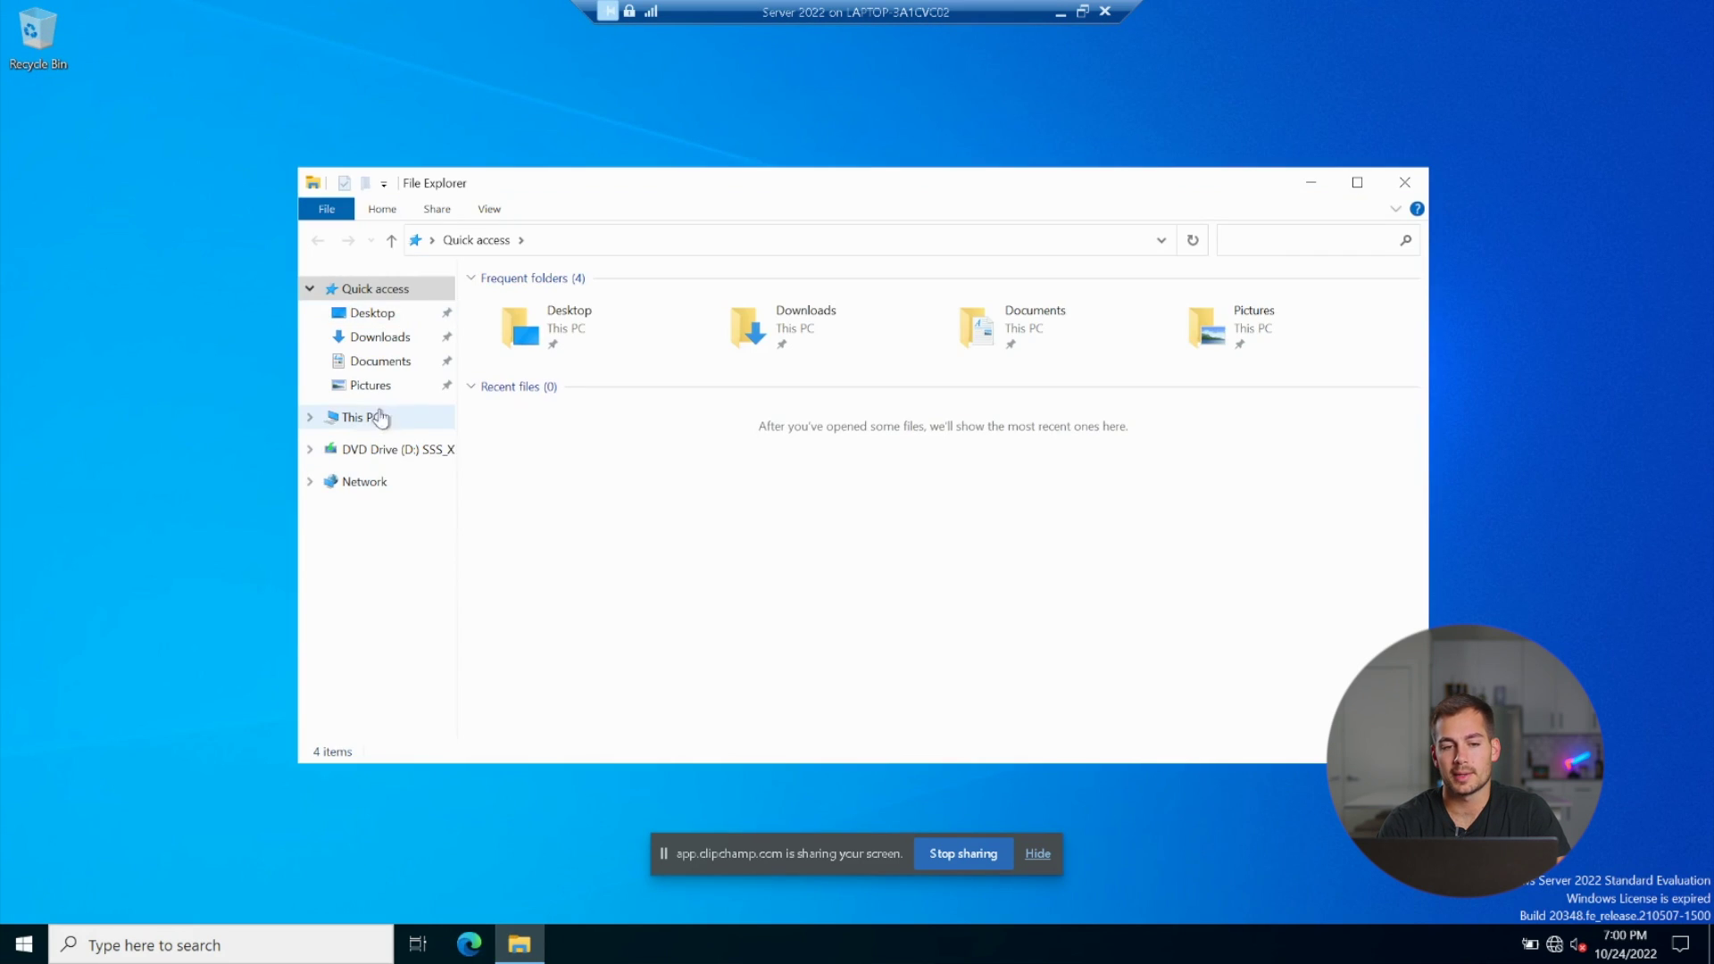
pyautogui.rightClick(365, 426)
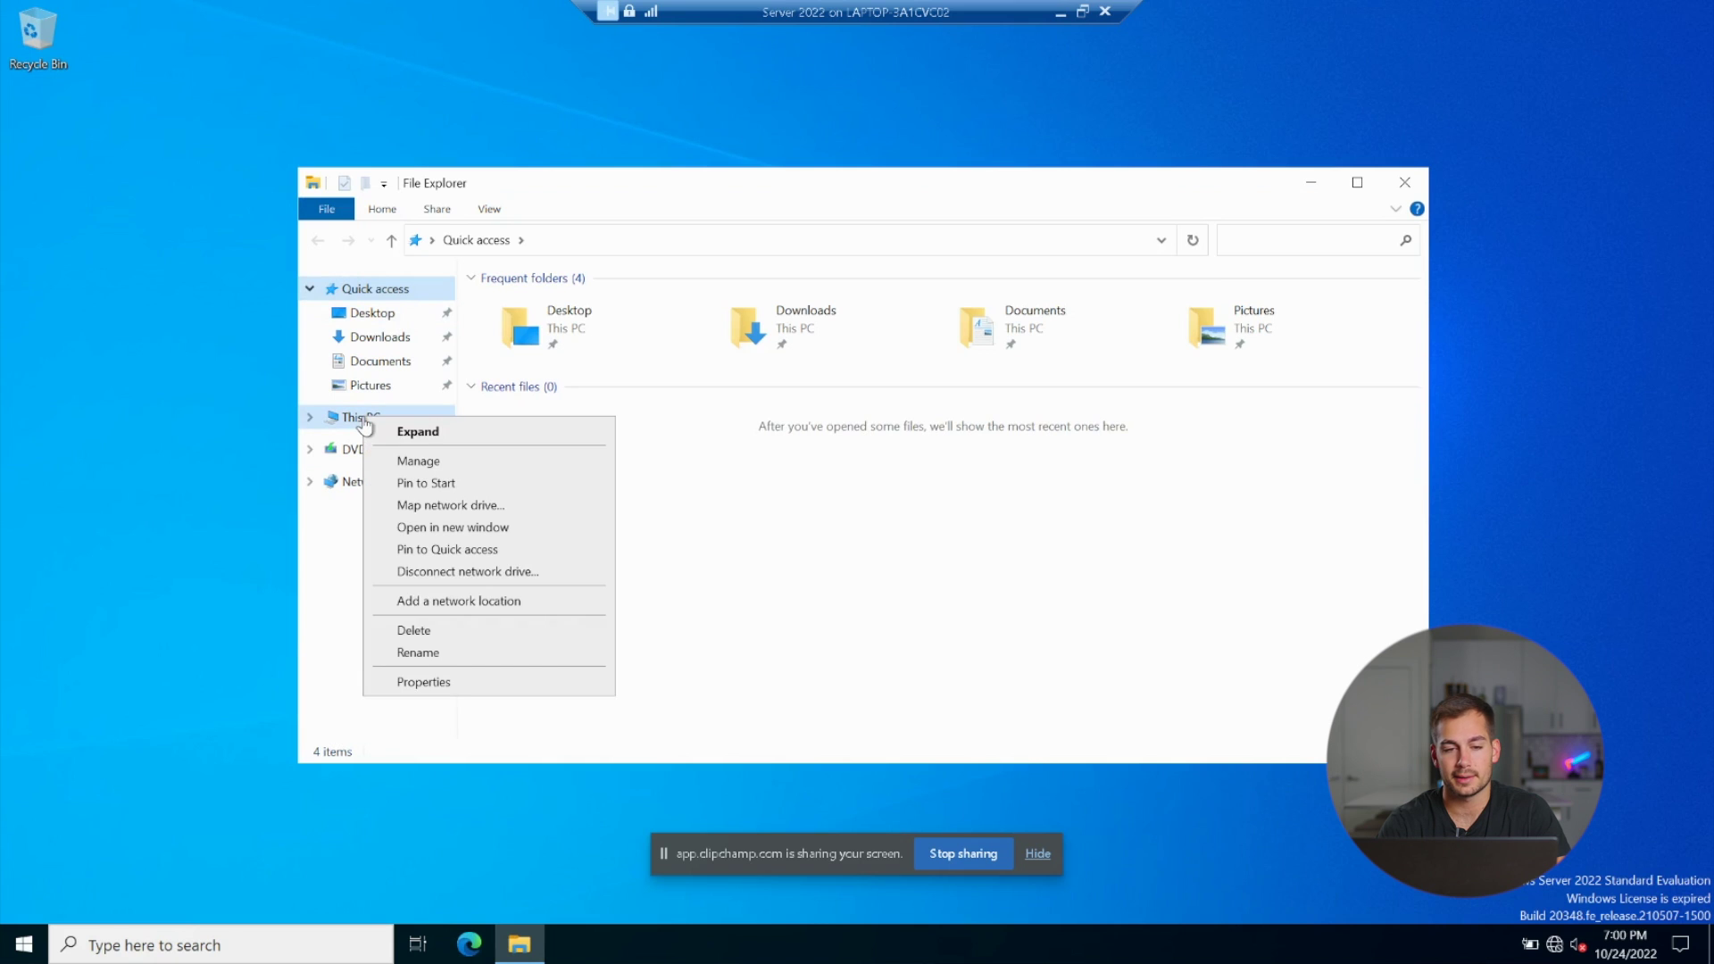
pyautogui.click(438, 685)
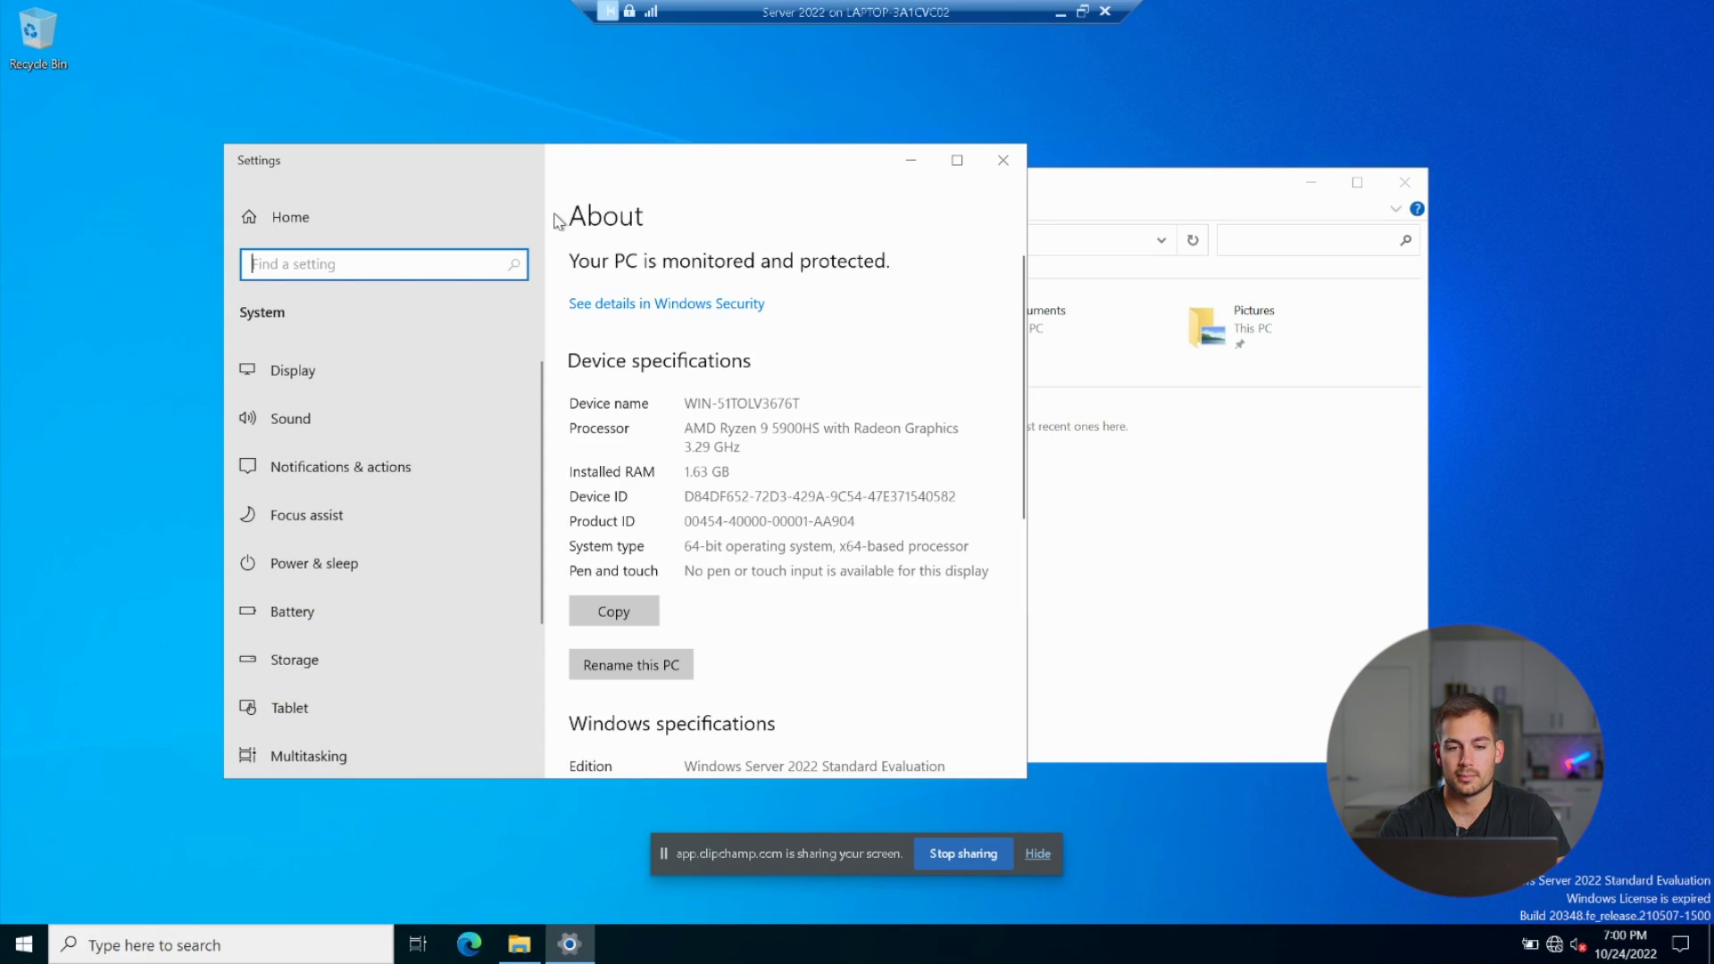
pyautogui.scroll(-10, 558, 634)
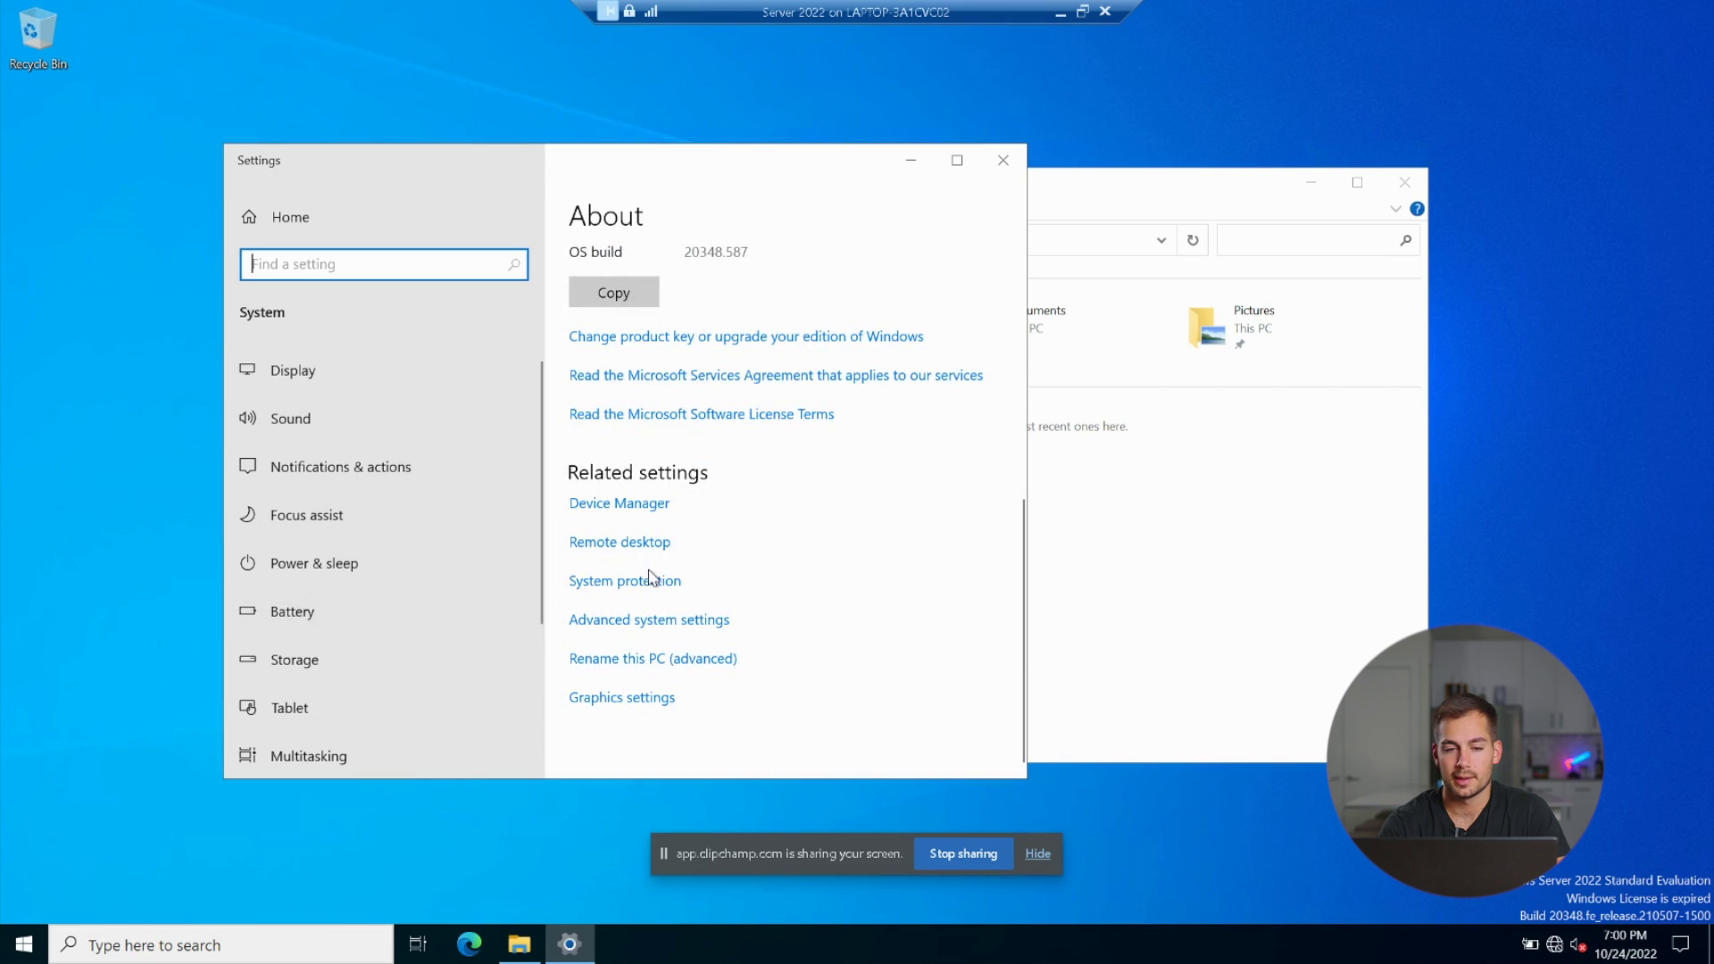
pyautogui.click(611, 547)
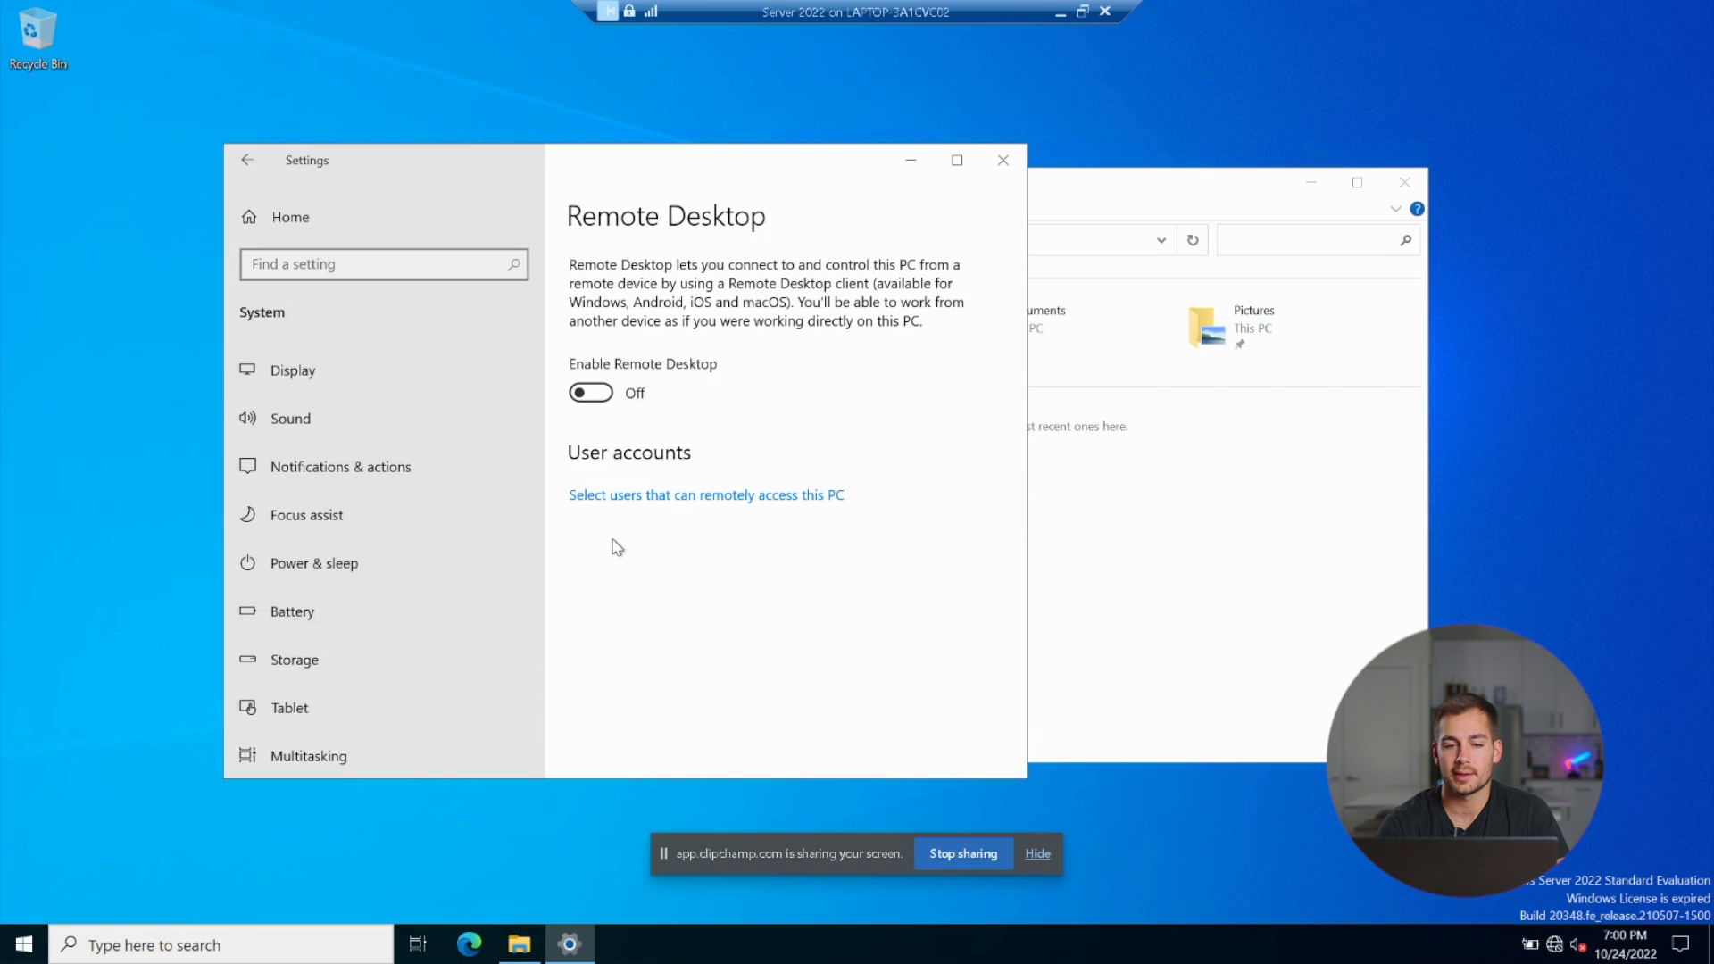
pyautogui.click(585, 391)
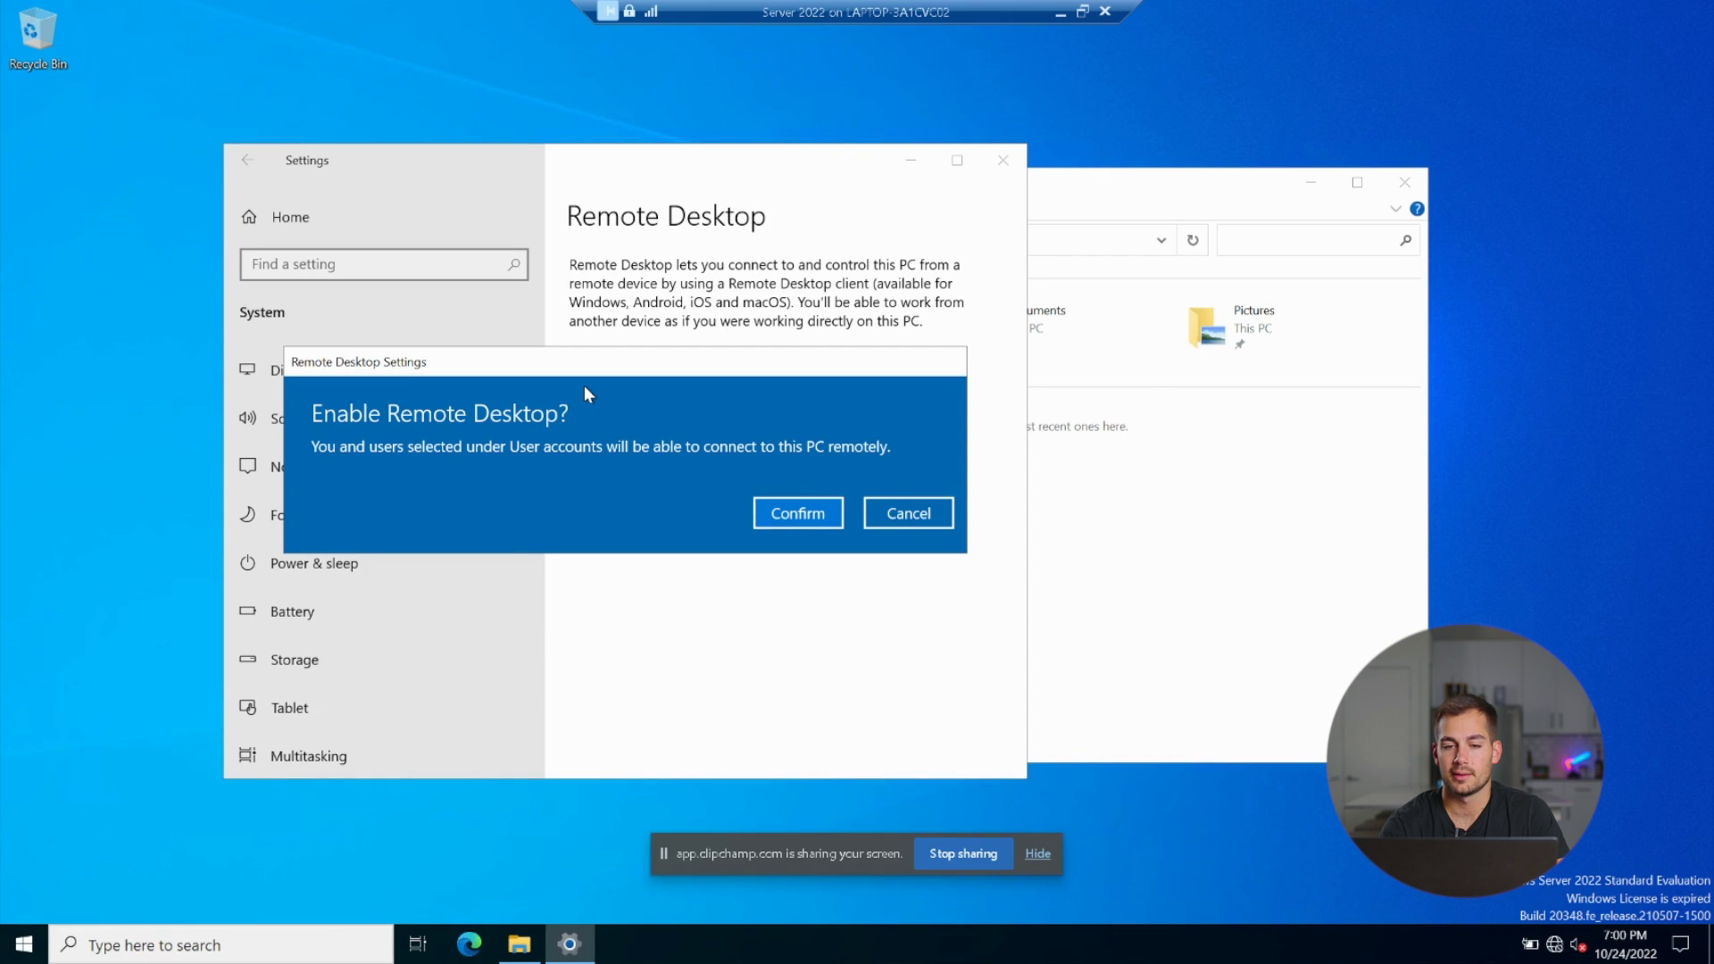
pyautogui.click(793, 514)
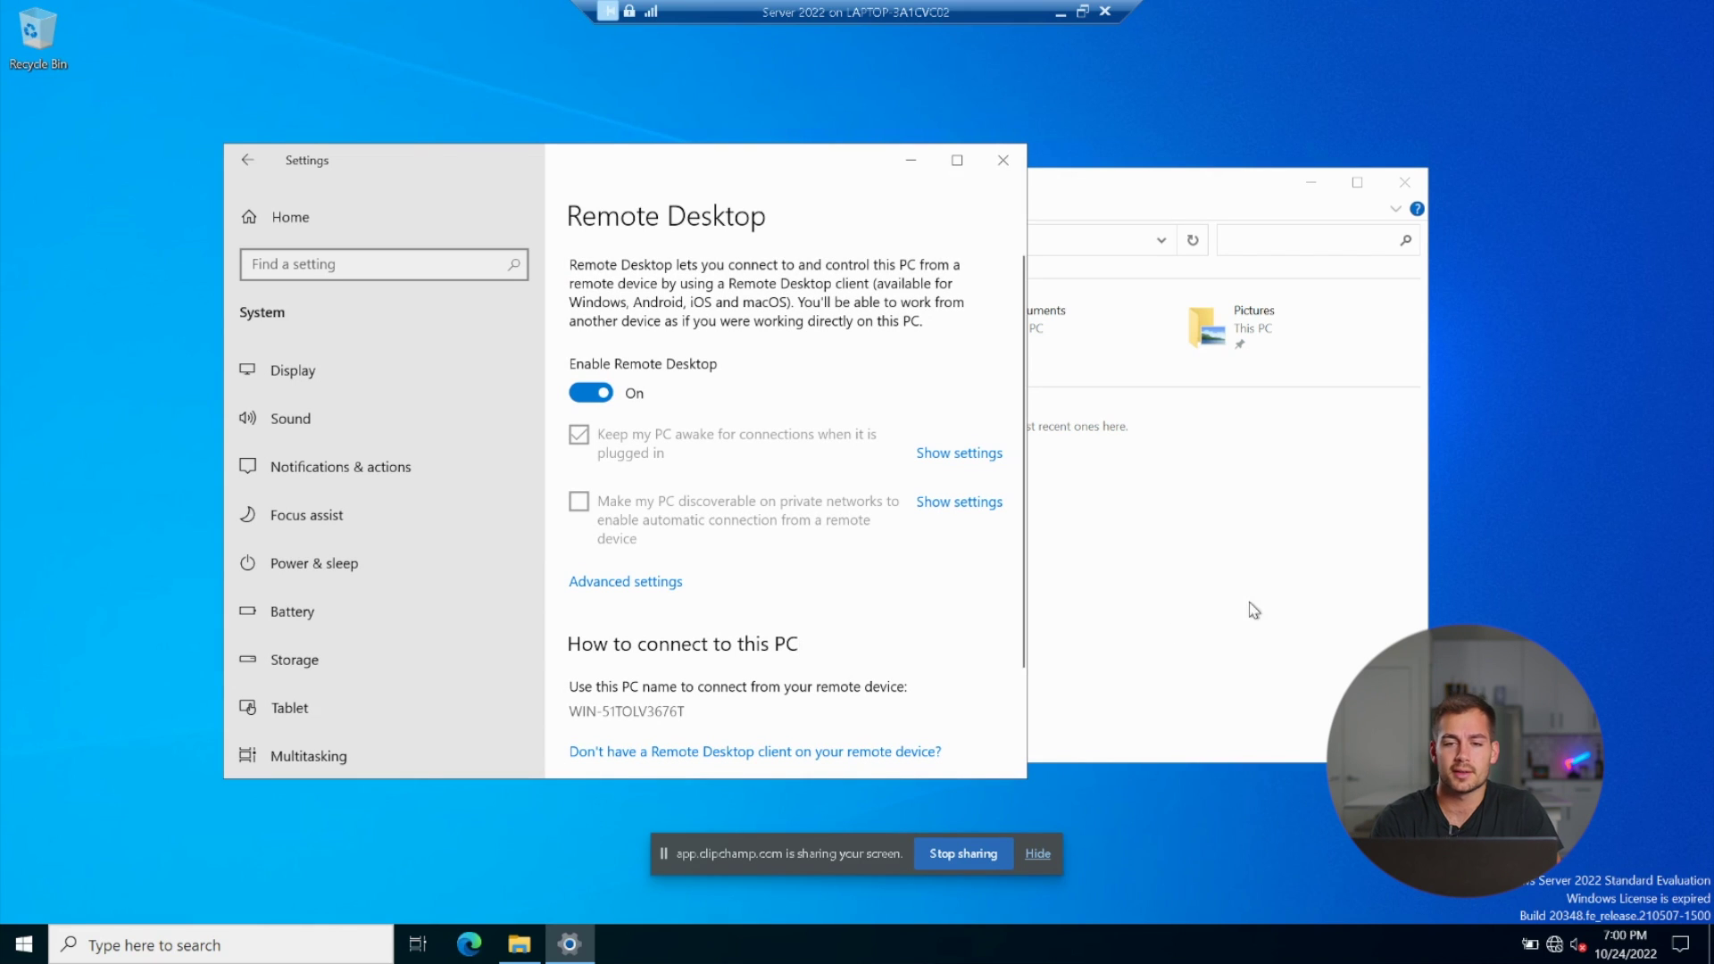
pyautogui.click(1002, 161)
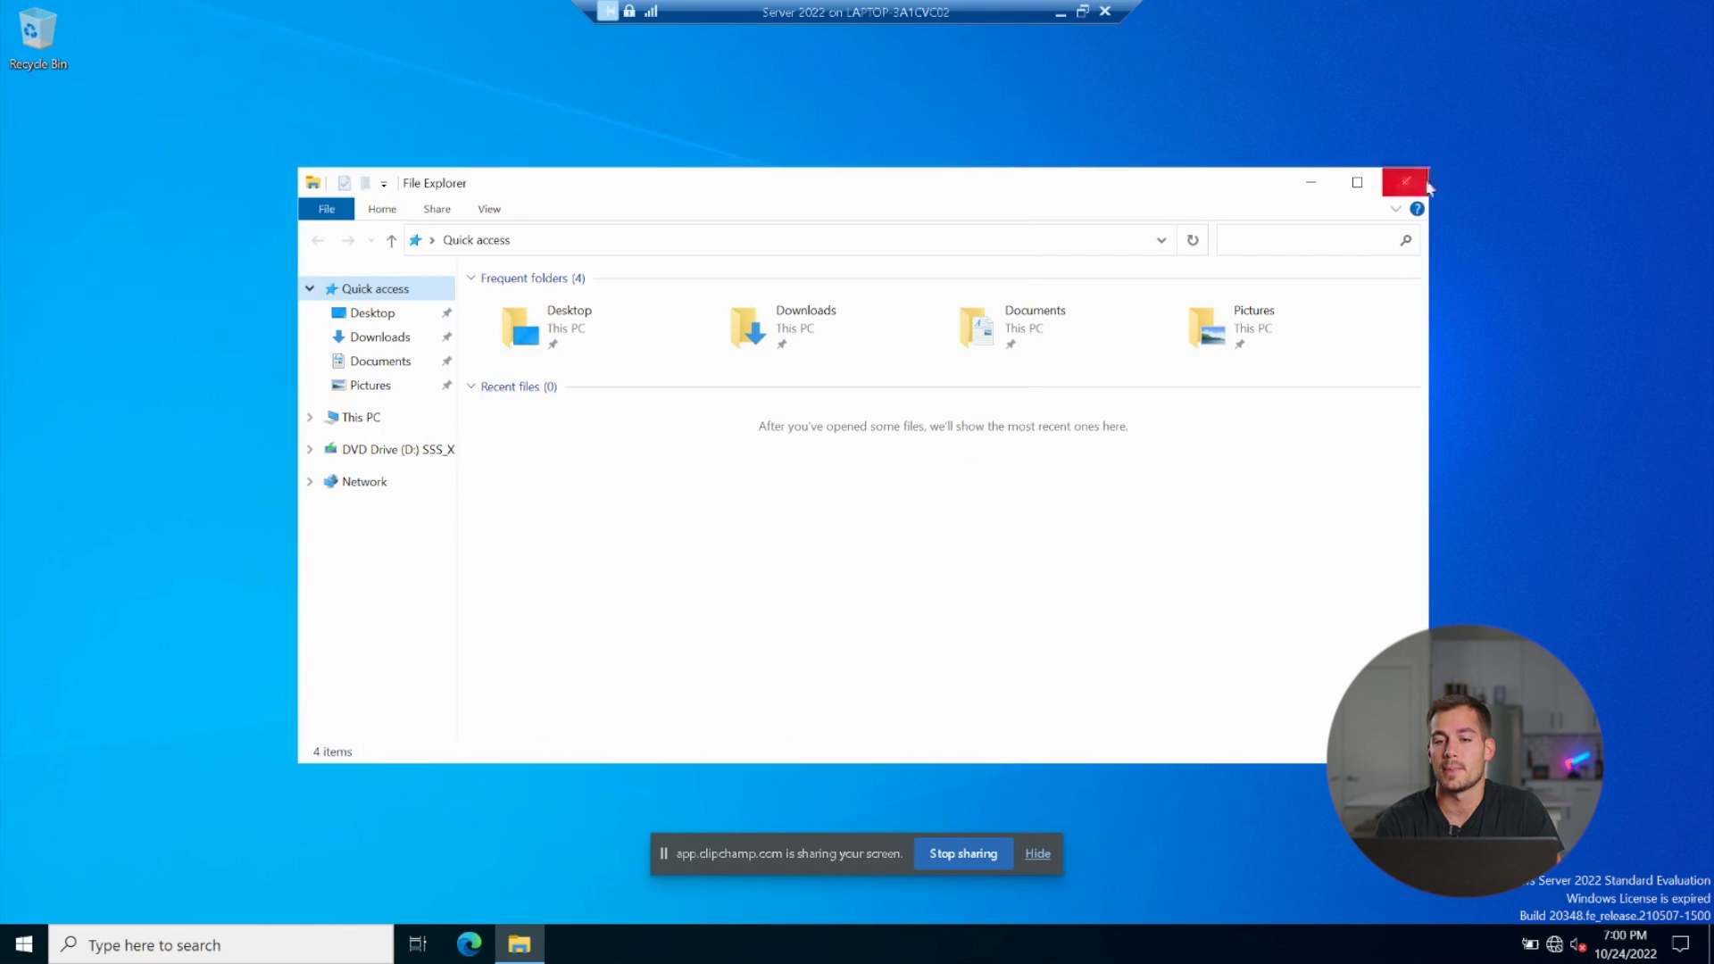
pyautogui.click(1418, 181)
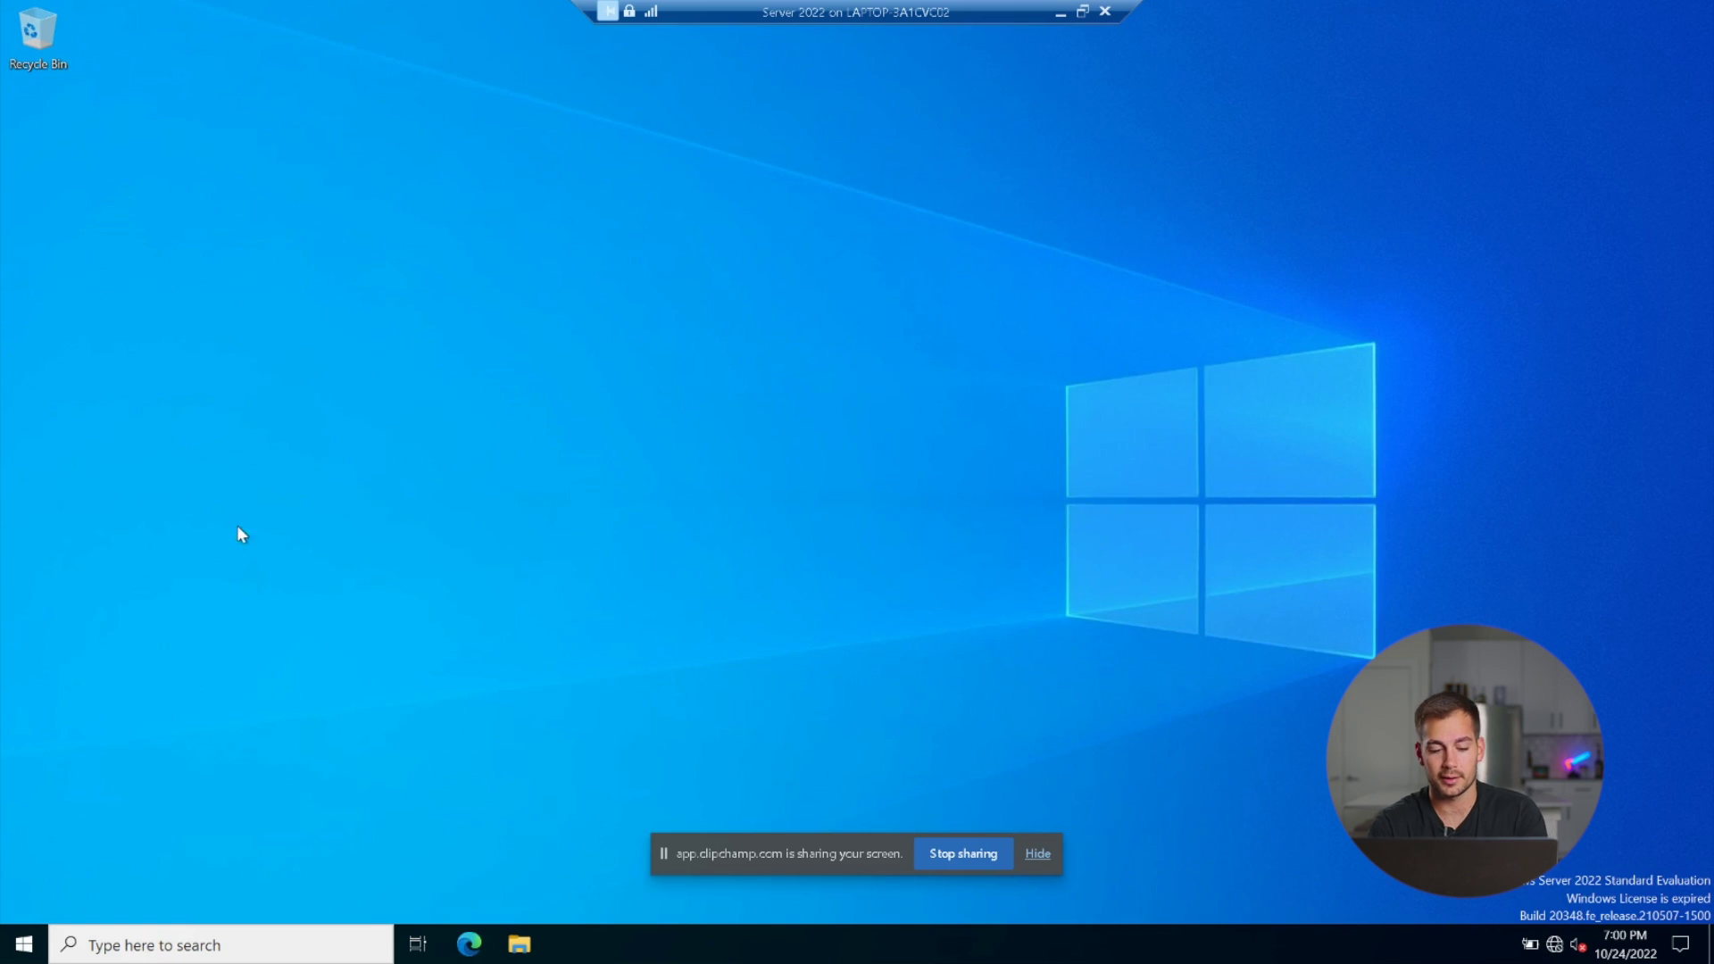
# Launch Windows PowerShell and run Get-BpaModel | Invoke-BpaModel to scan every BPA model
pyautogui.click(134, 947)
pyautogui.write('wind')
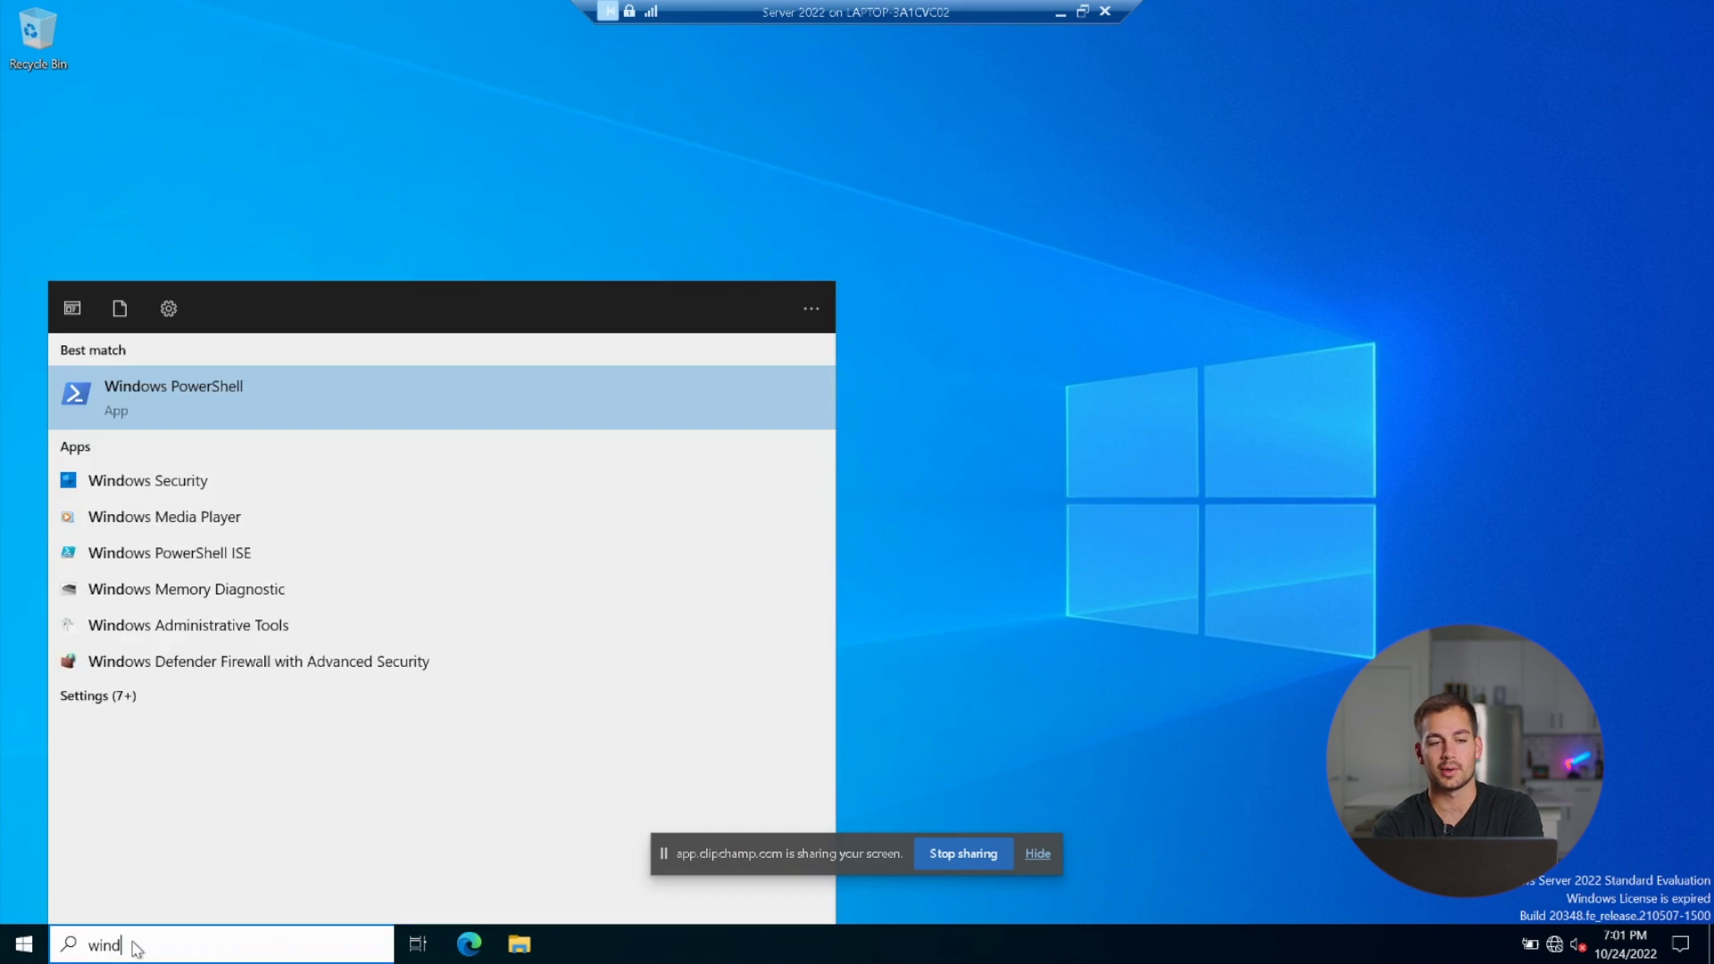
pyautogui.click(218, 388)
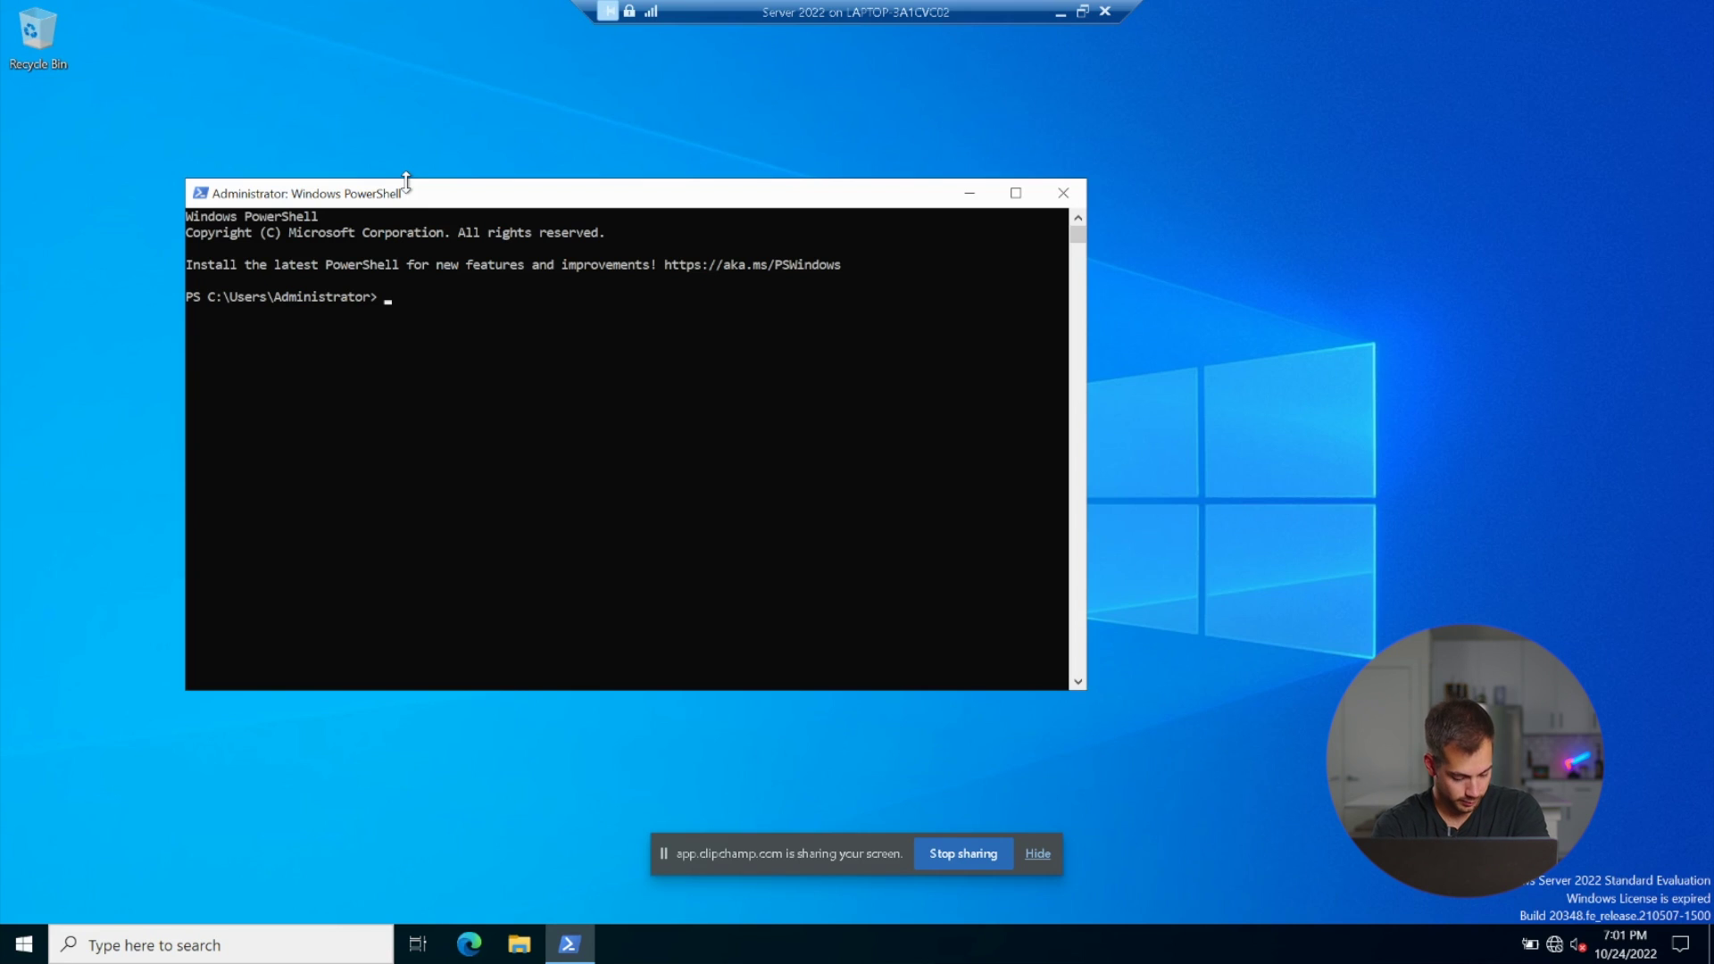
pyautogui.write('Get-BpaModel | Invoke-BpaModel')
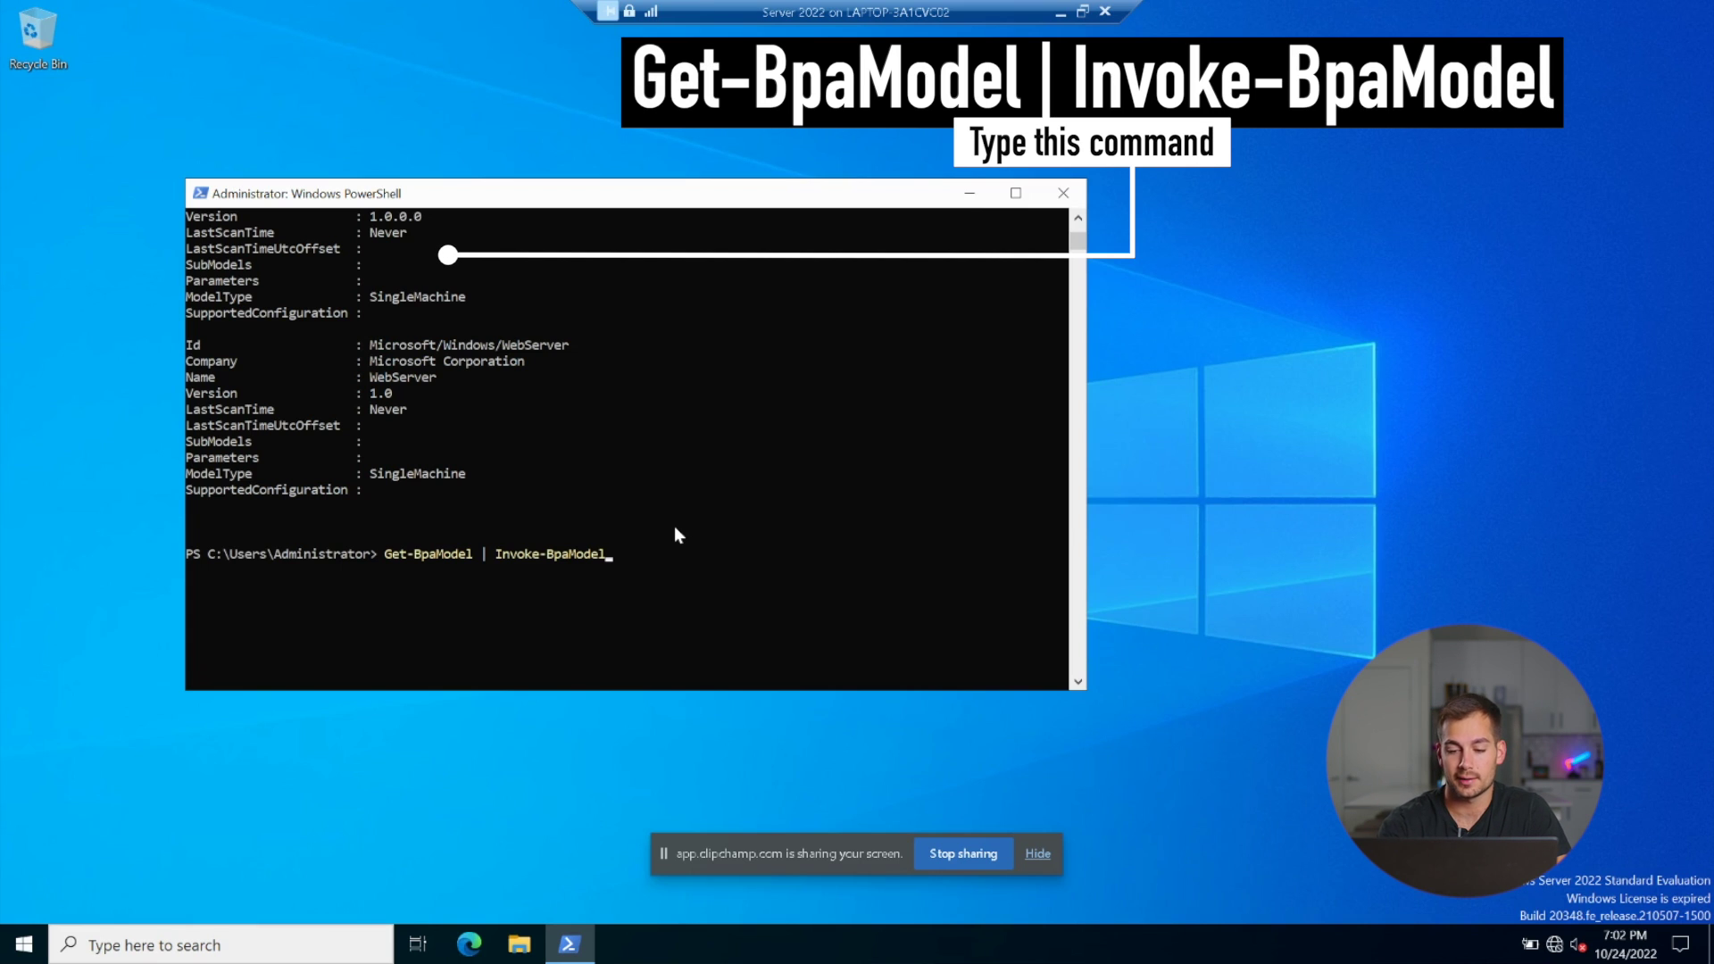
pyautogui.press('Return')
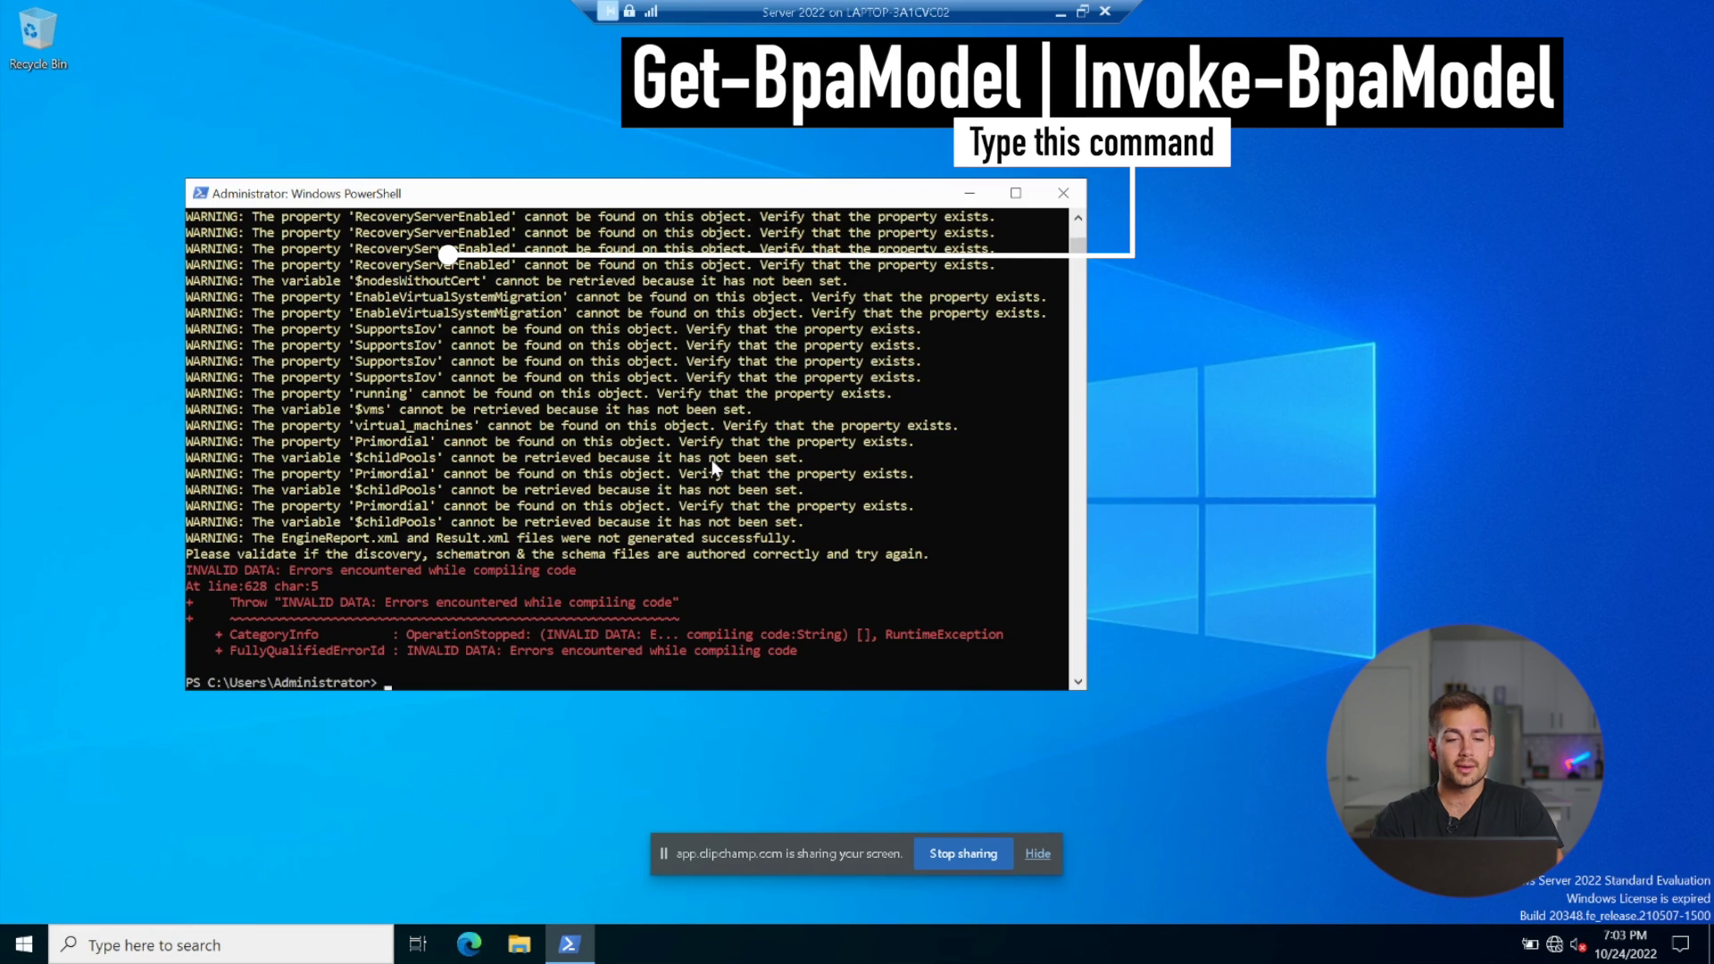